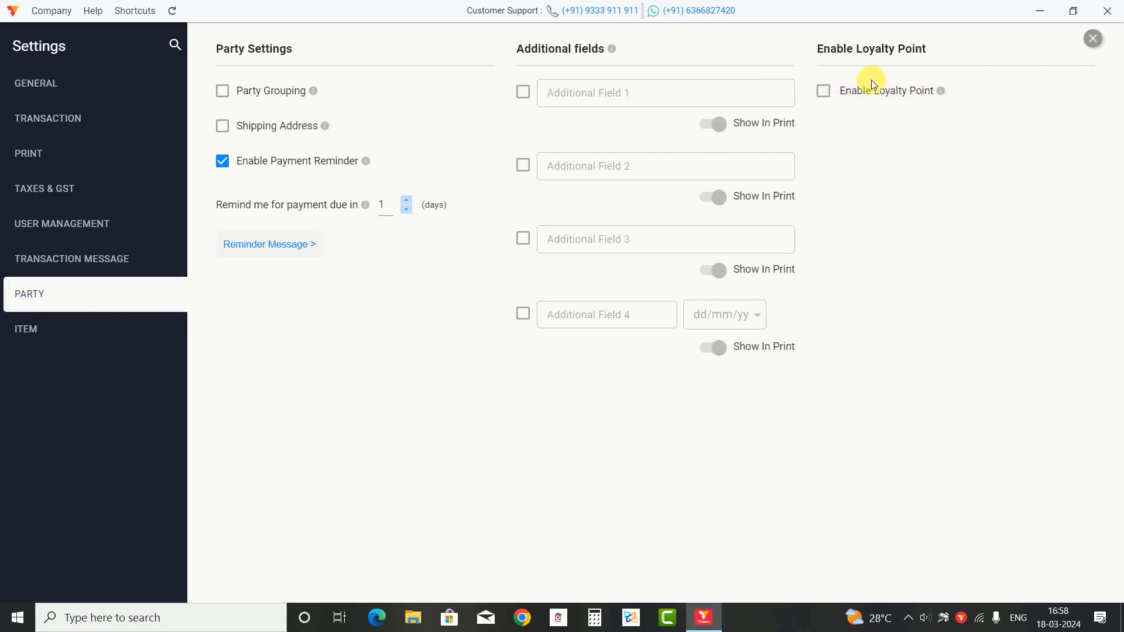
# - Enable loyalty points in the party settings, postpone exploring the feature, and close the settings
pyautogui.click(824, 92)
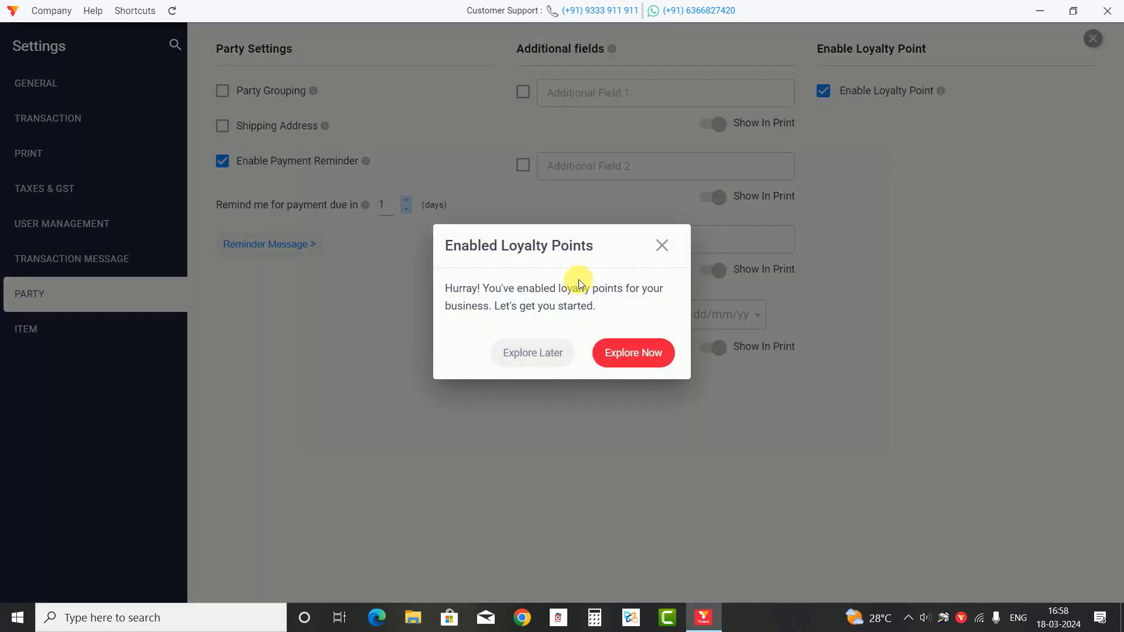
pyautogui.click(644, 361)
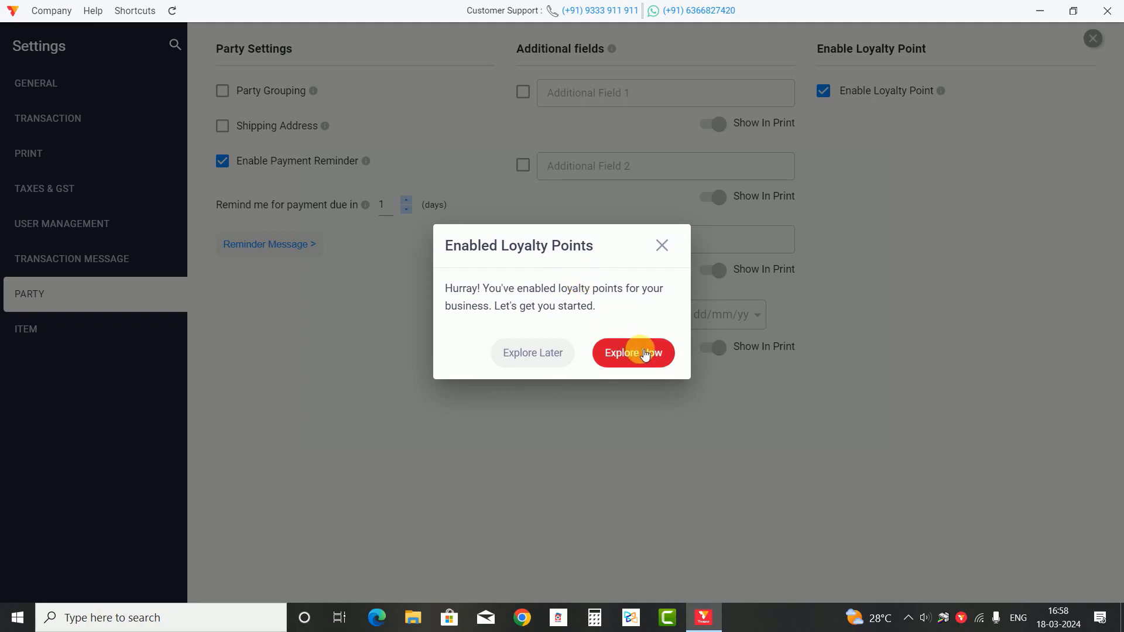
pyautogui.click(532, 354)
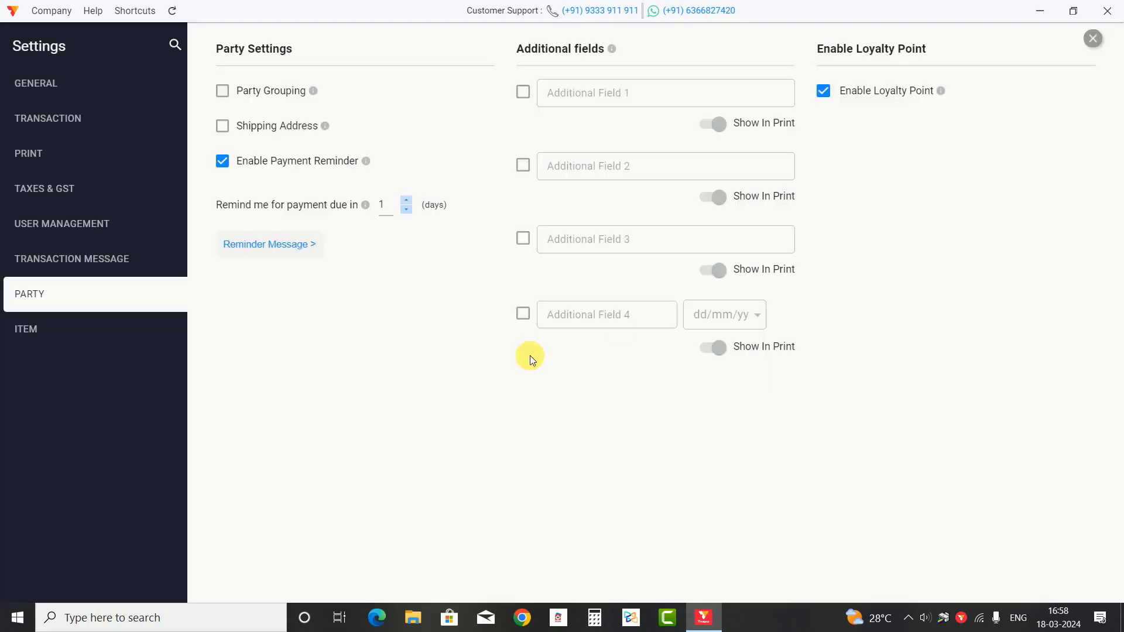
pyautogui.click(1092, 39)
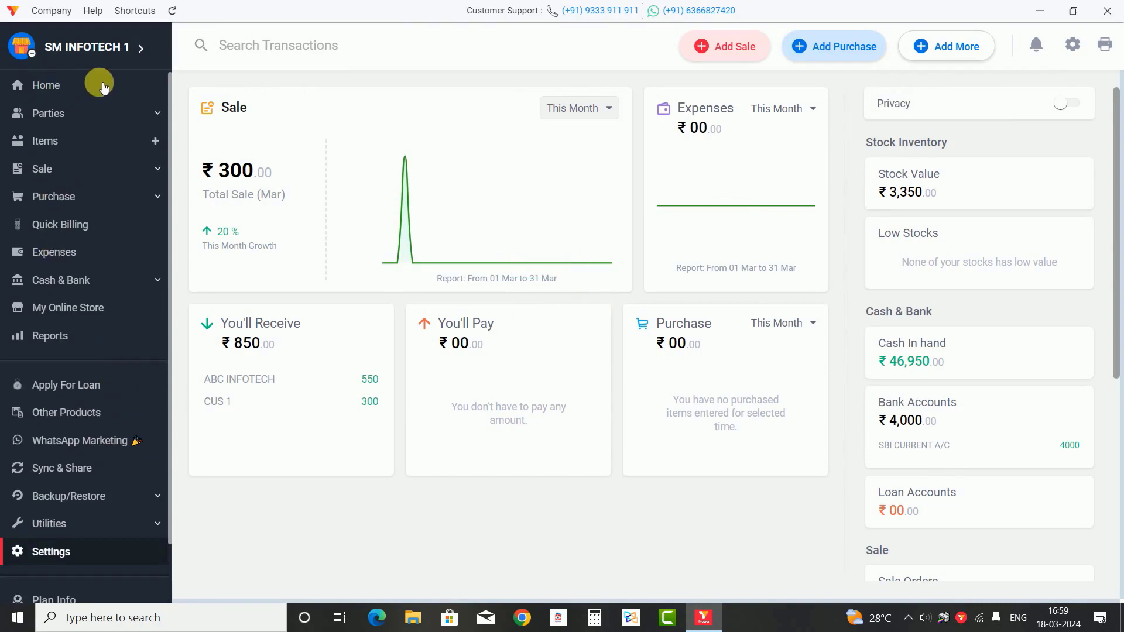
# - Open the Loyalty Points page of the Parties section
pyautogui.click(101, 85)
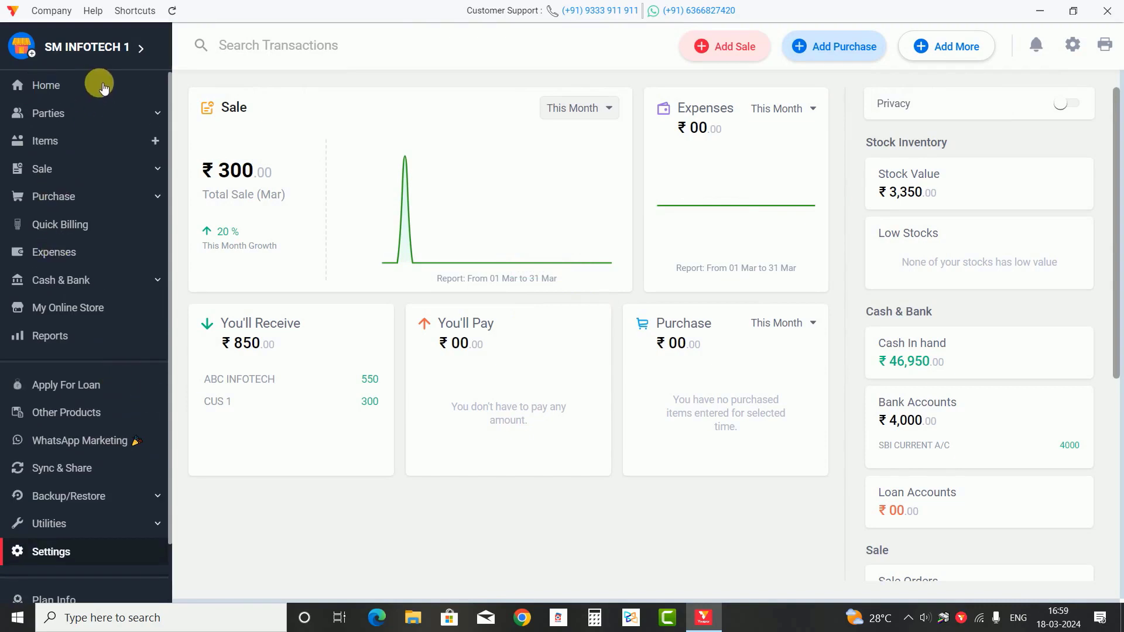
pyautogui.click(77, 120)
pyautogui.click(65, 145)
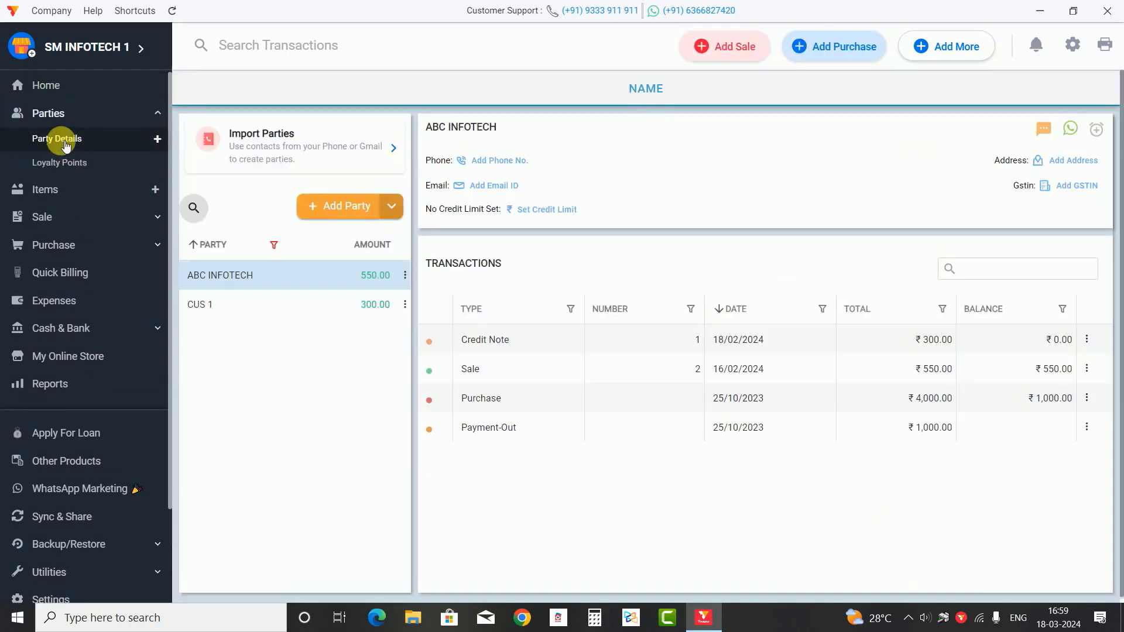
pyautogui.click(94, 166)
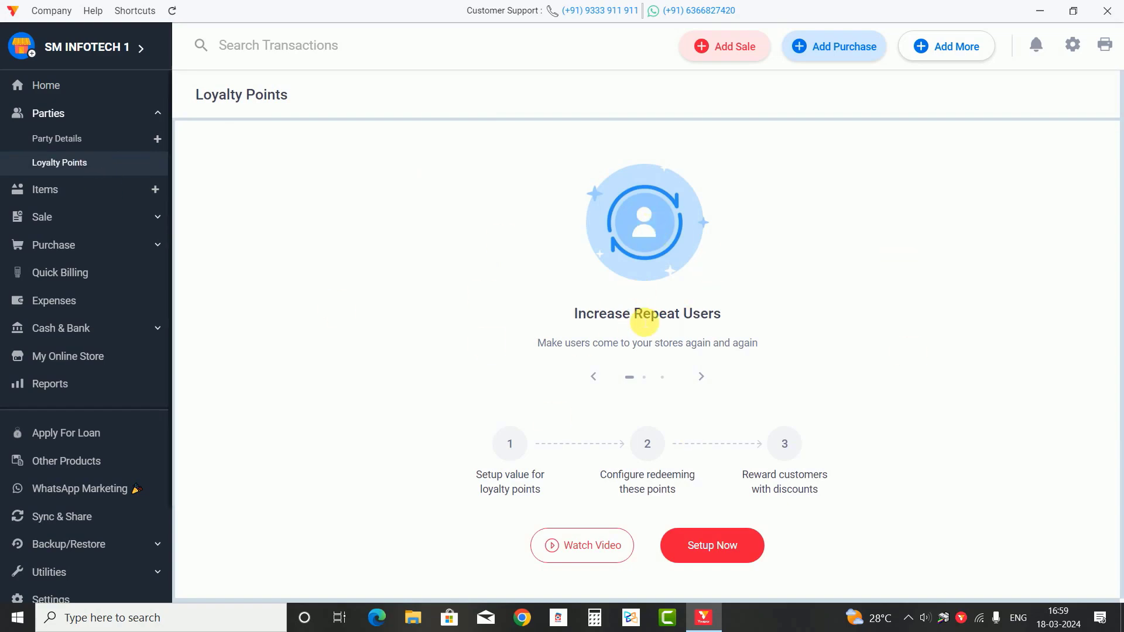
# - Look through the introductory slides on the benefits of loyalty points
pyautogui.click(596, 379)
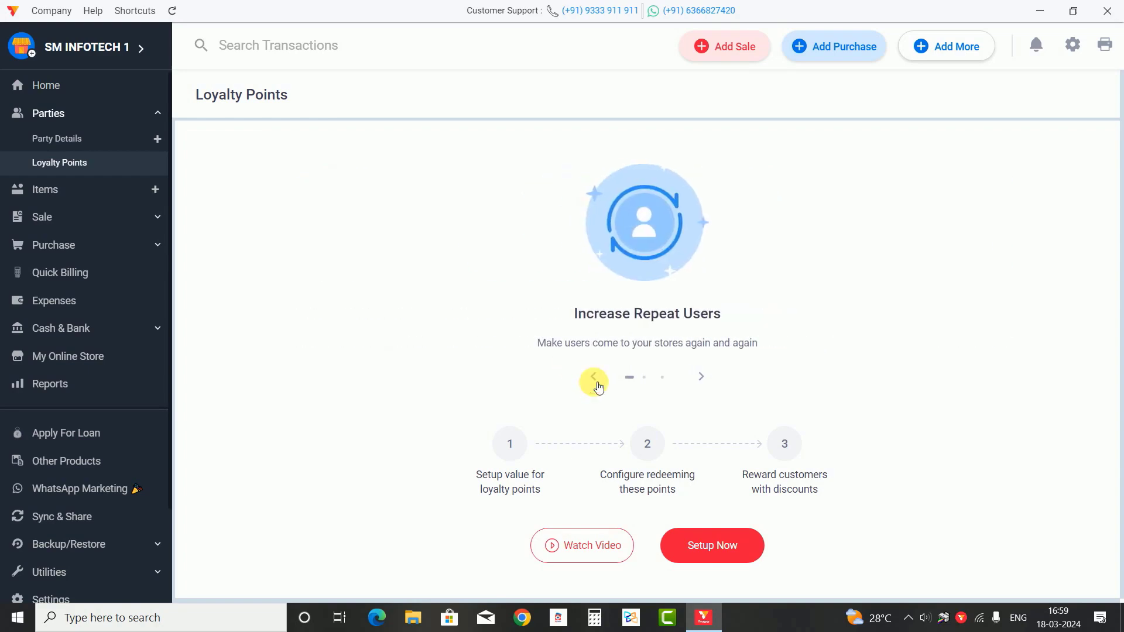
pyautogui.moveTo(573, 315); pyautogui.dragTo(742, 320)
pyautogui.click(701, 375)
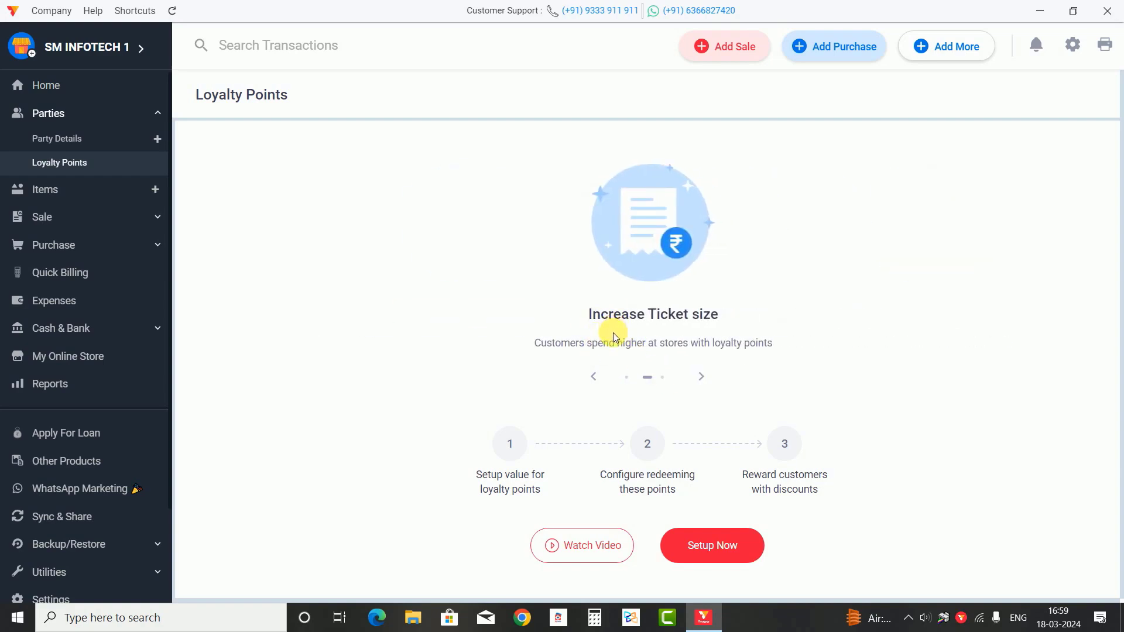
pyautogui.click(701, 381)
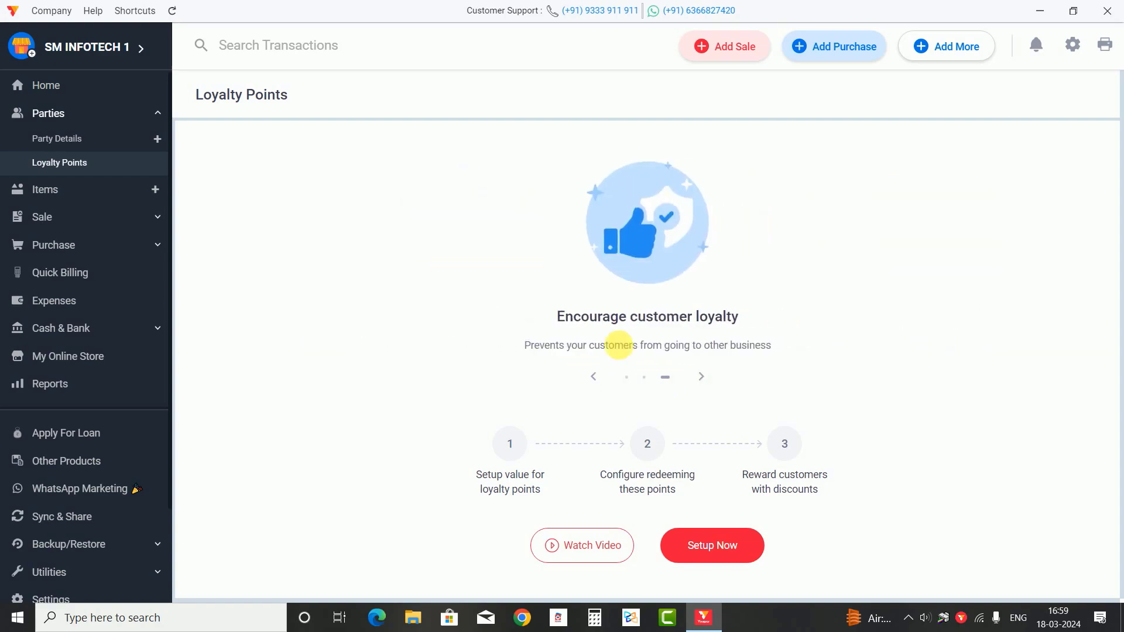
pyautogui.tripleClick(594, 326)
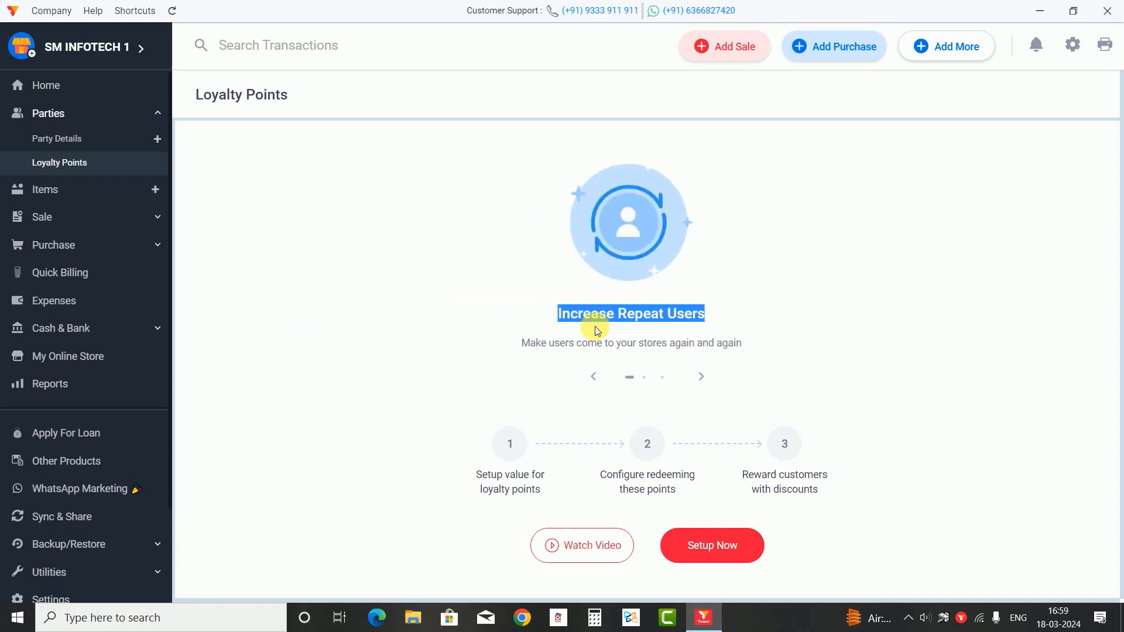
pyautogui.click(731, 307)
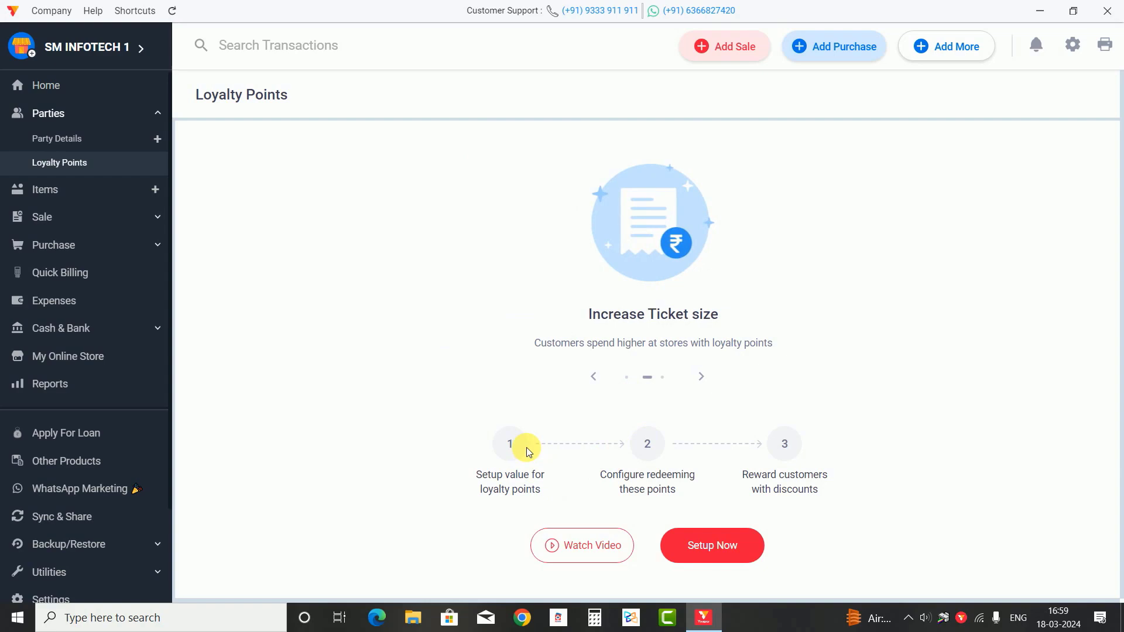
# - Start the loyalty points setup and set the conversion to ₹100 spent per 1 point
pyautogui.click(723, 552)
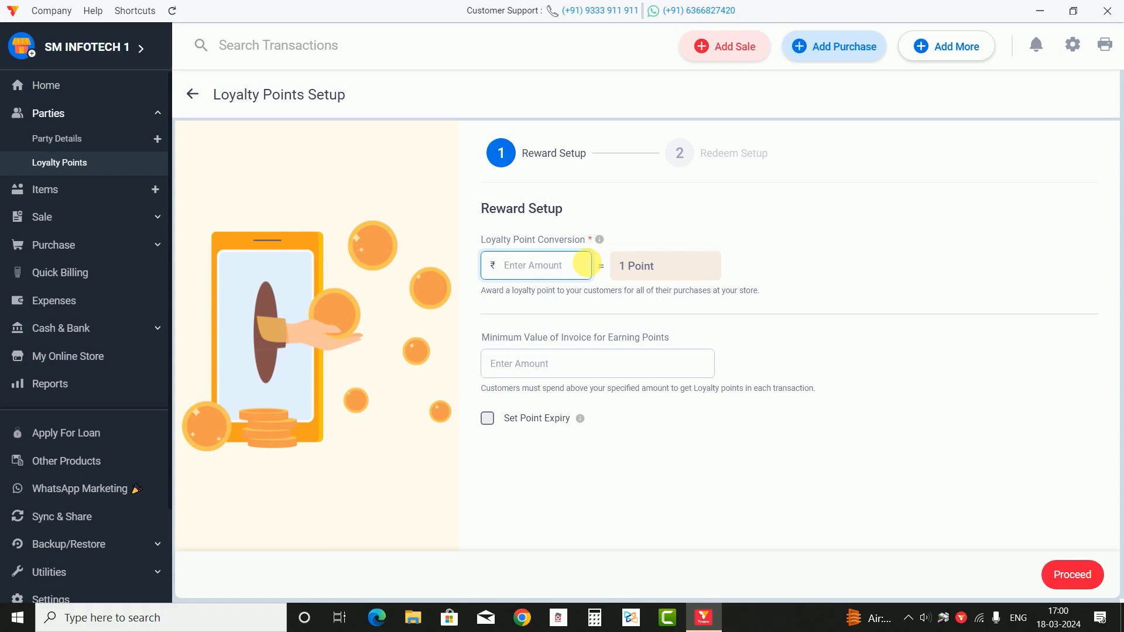
pyautogui.write('100')
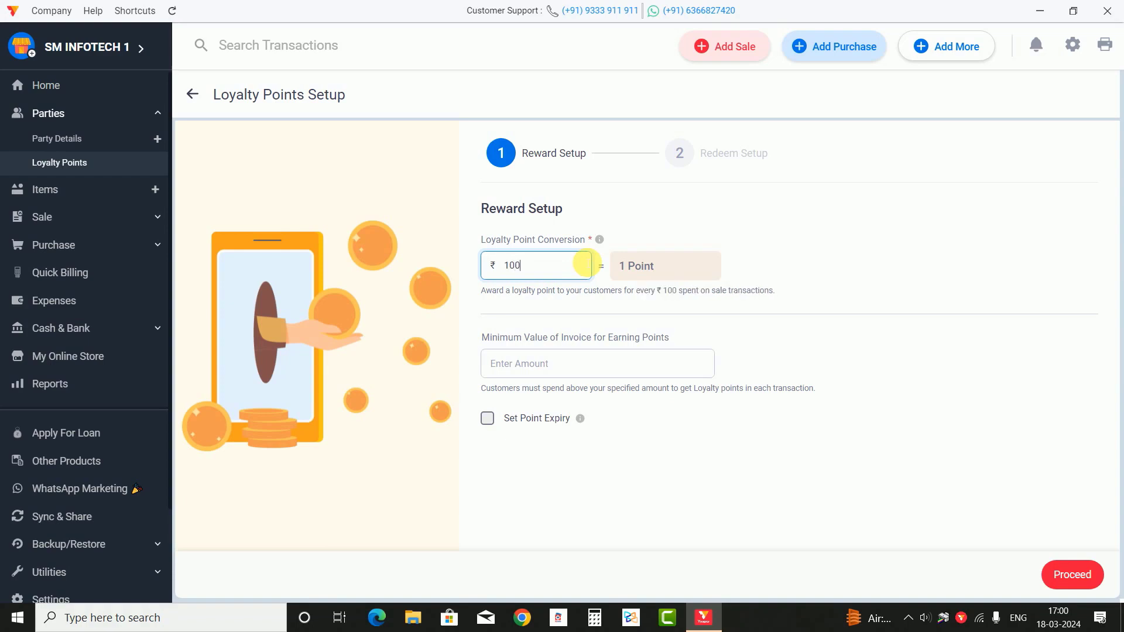
pyautogui.click(687, 307)
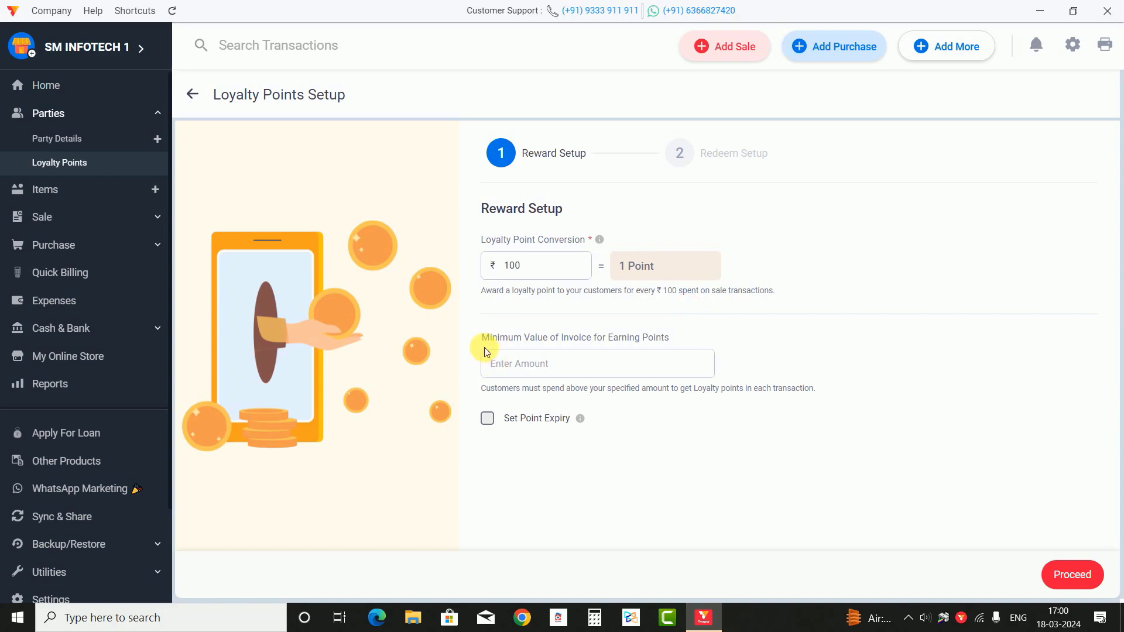
# - Set the minimum invoice value for earning points to 500
pyautogui.moveTo(476, 335); pyautogui.dragTo(571, 351)
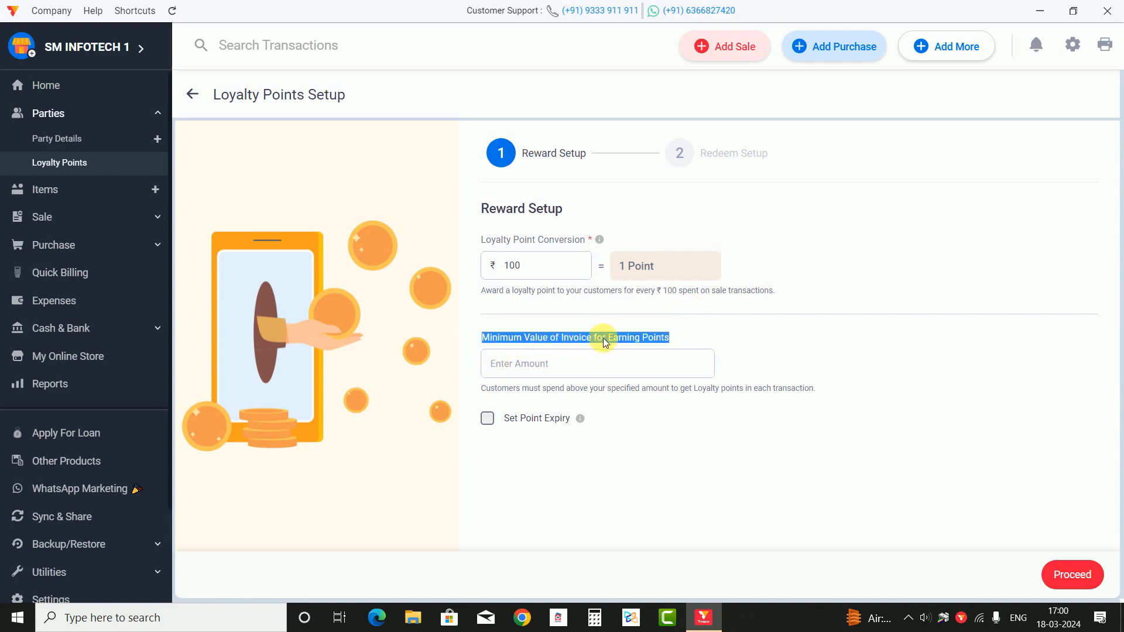
pyautogui.click(605, 365)
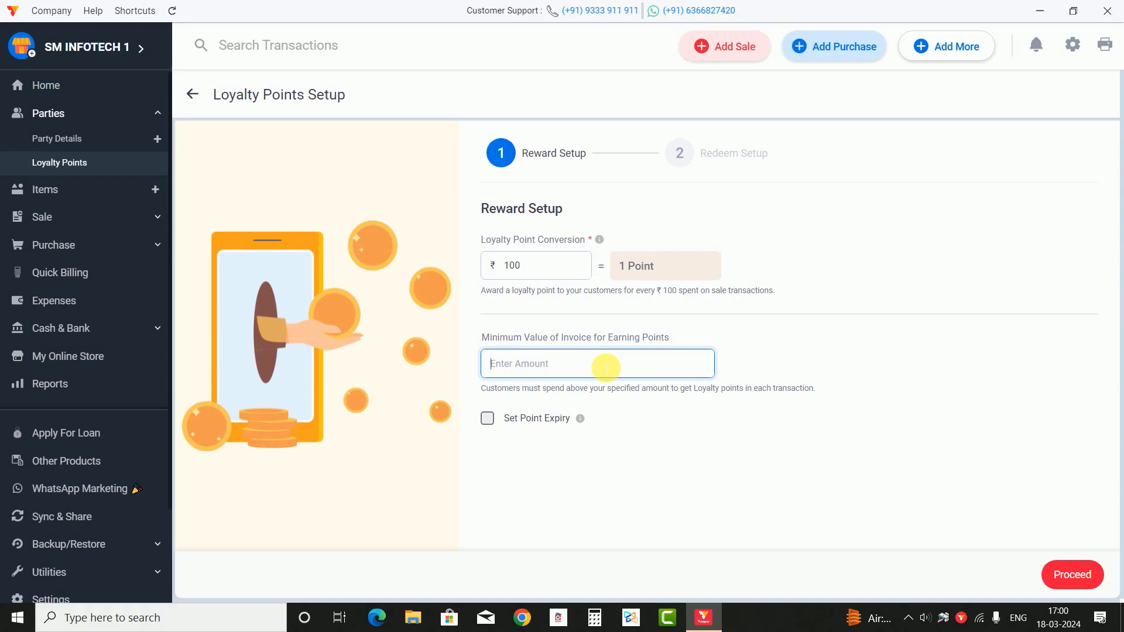
pyautogui.write('1')
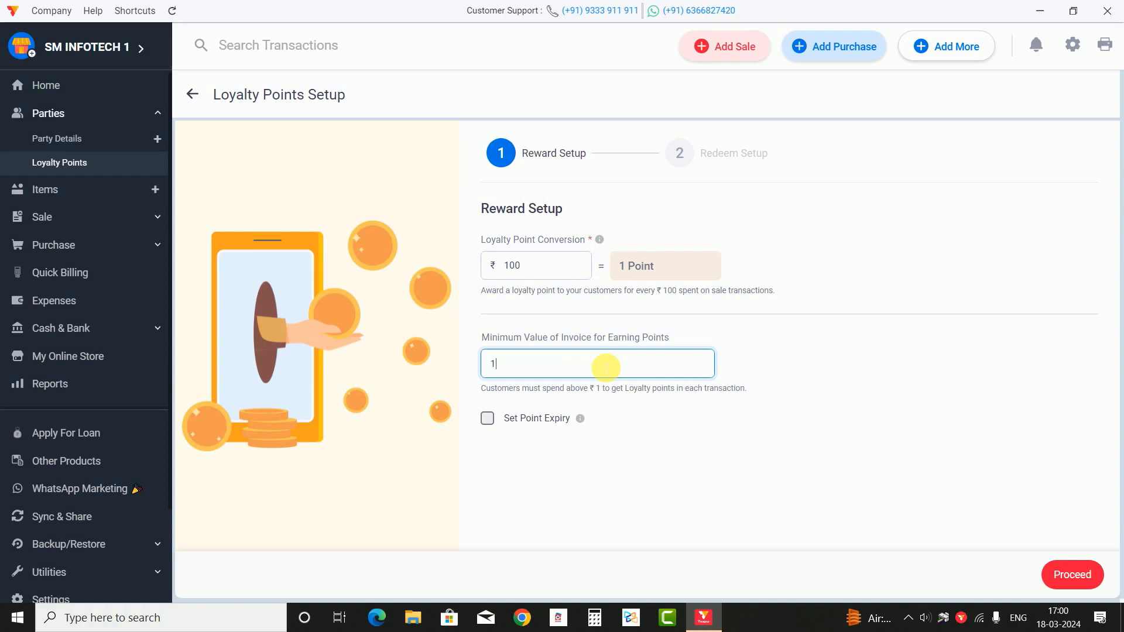
pyautogui.press('BackSpace')
pyautogui.write('500')
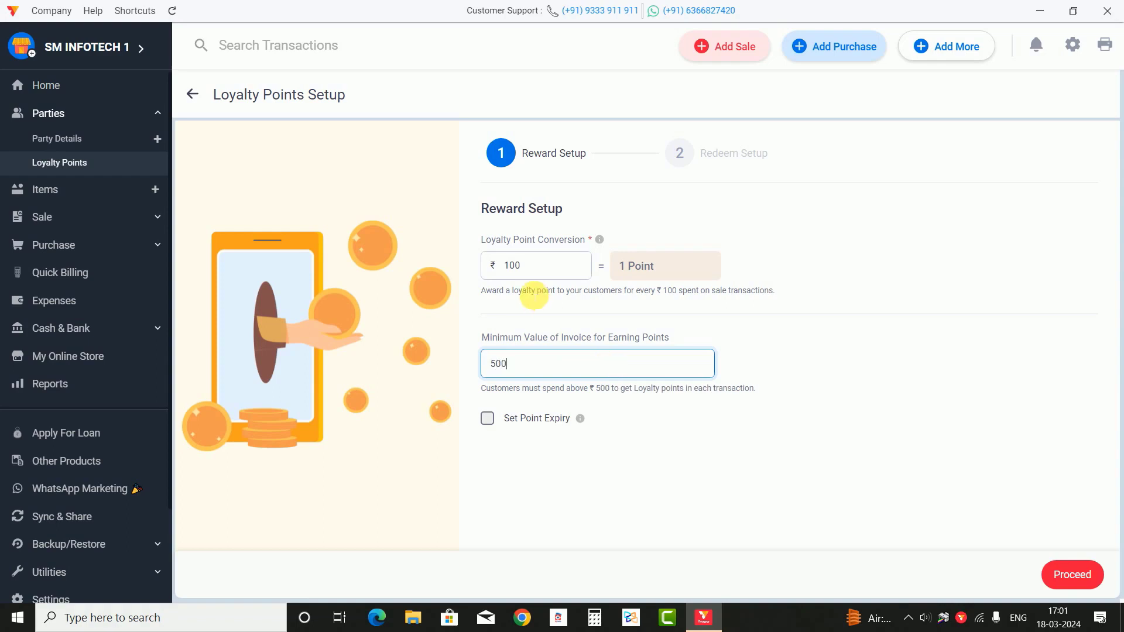
# - Review the loyalty point conversion amount together with the minimum invoice value for earning points
pyautogui.moveTo(499, 264); pyautogui.dragTo(592, 265)
pyautogui.click(611, 269)
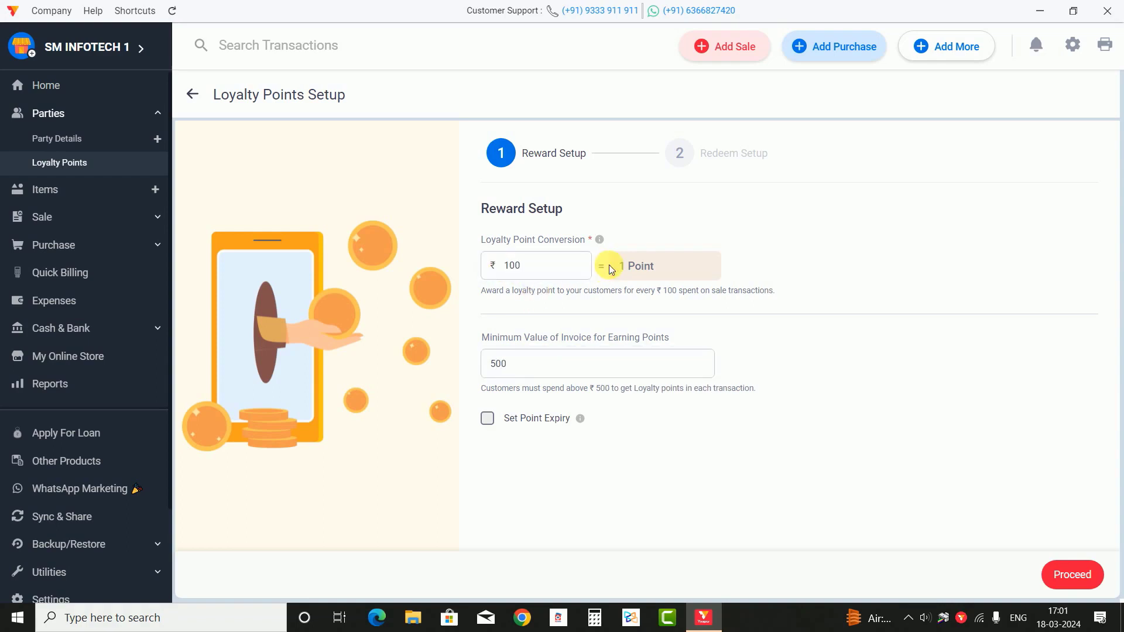
pyautogui.moveTo(539, 366); pyautogui.dragTo(475, 368)
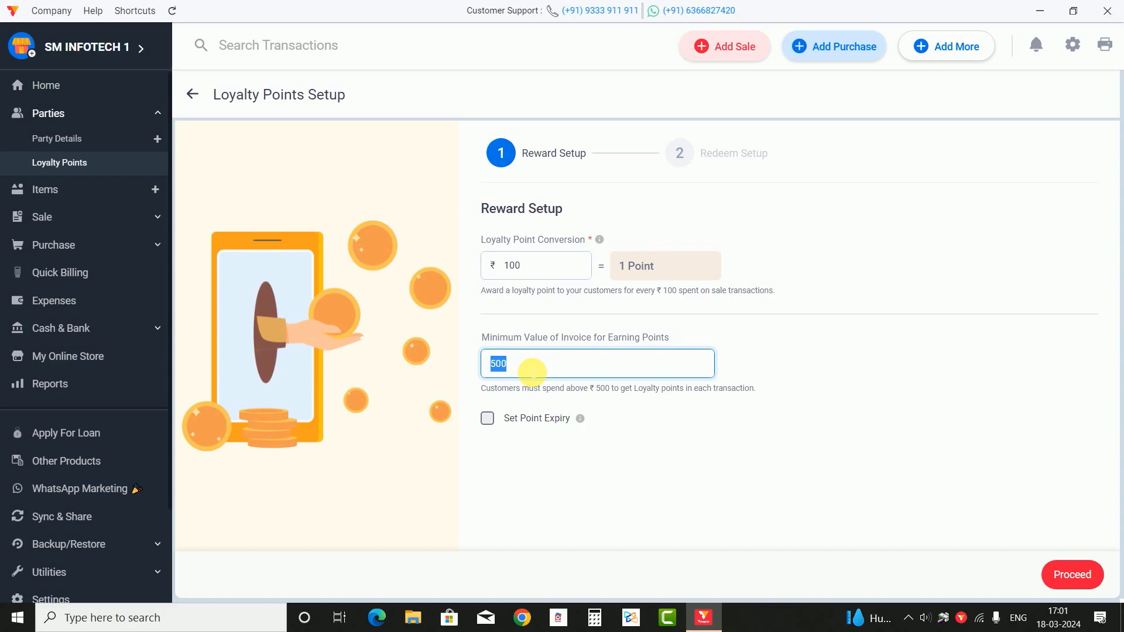
pyautogui.click(531, 373)
pyautogui.moveTo(532, 372); pyautogui.dragTo(464, 366)
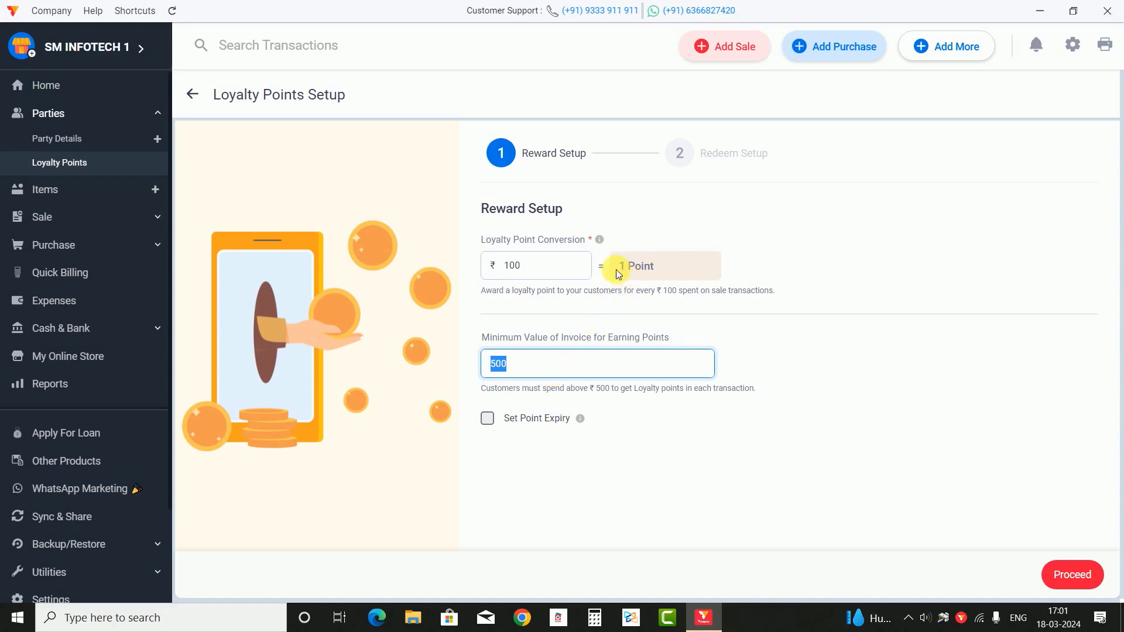
pyautogui.moveTo(619, 267); pyautogui.dragTo(651, 268)
pyautogui.click(580, 364)
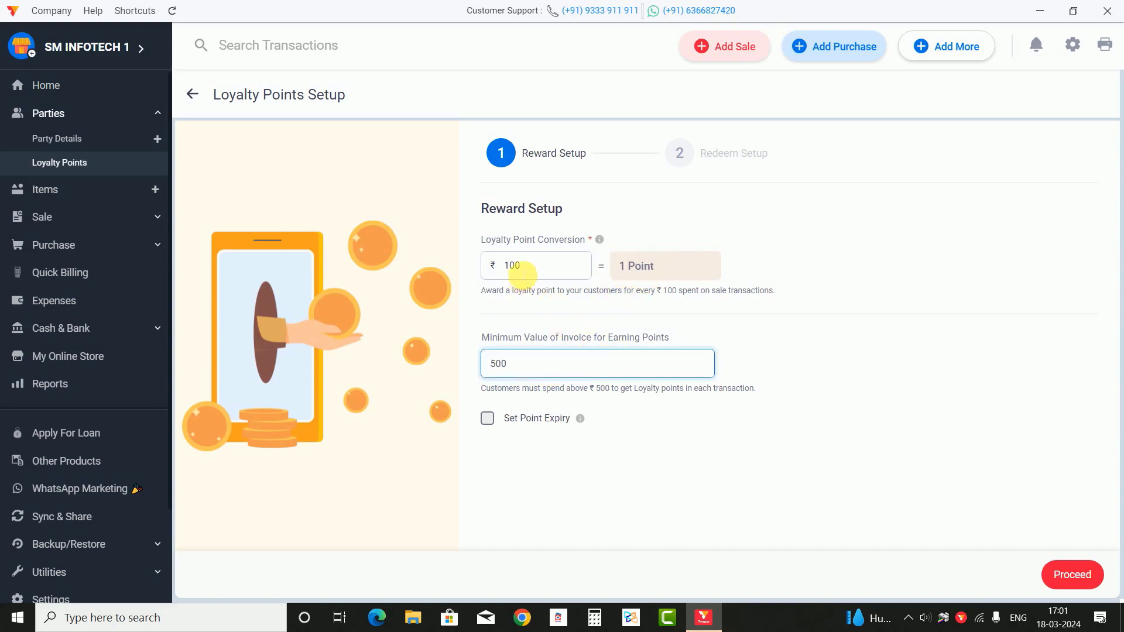
pyautogui.click(544, 265)
pyautogui.doubleClick(544, 265)
pyautogui.click(592, 365)
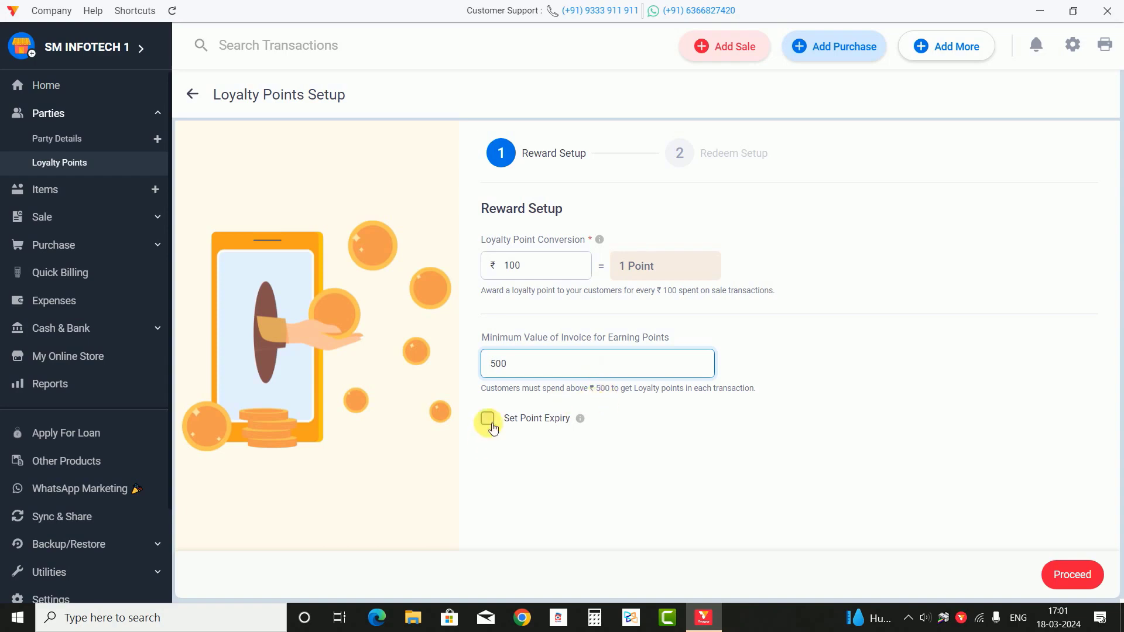
# - Enable point expiry and set awarded points to expire after 60 days
pyautogui.moveTo(480, 413); pyautogui.dragTo(571, 432)
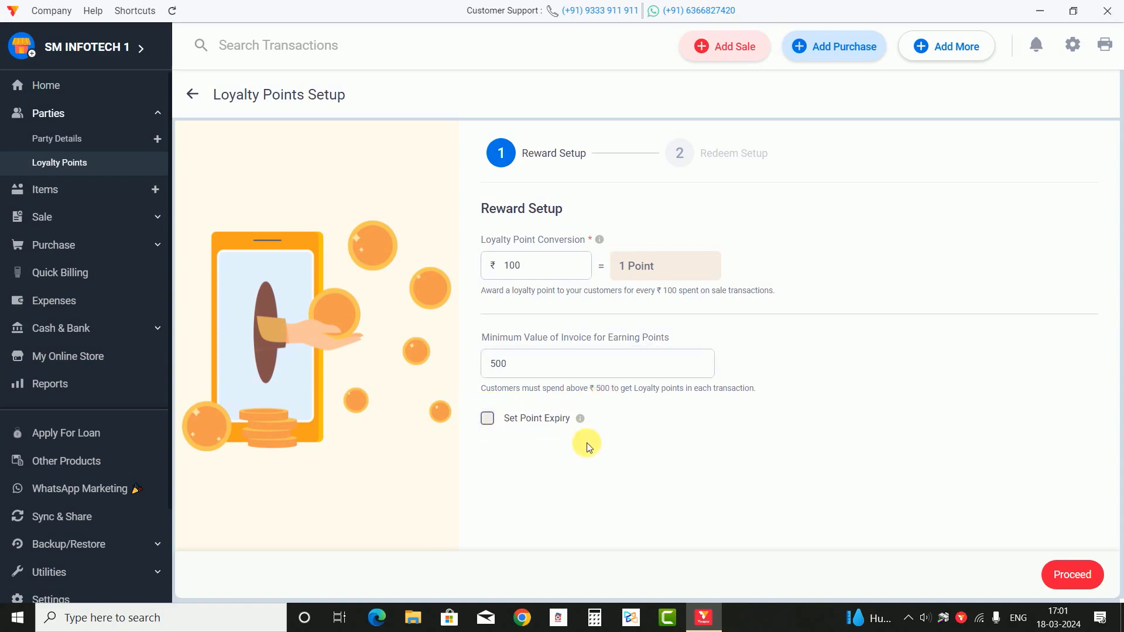
pyautogui.click(487, 418)
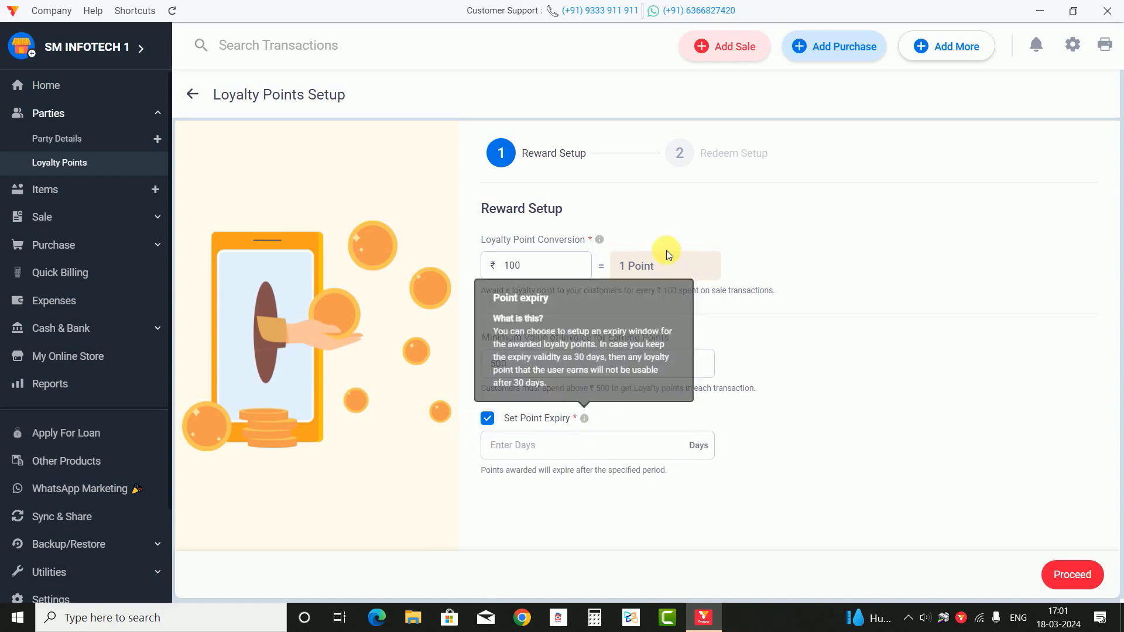
pyautogui.click(607, 454)
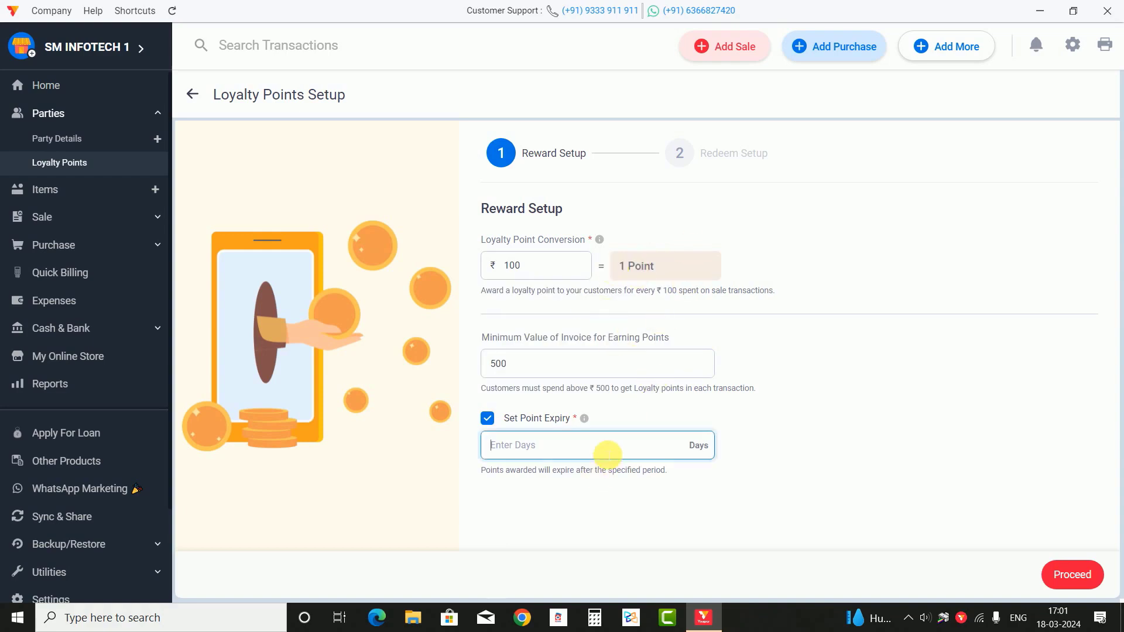
pyautogui.write('60')
pyautogui.click(792, 448)
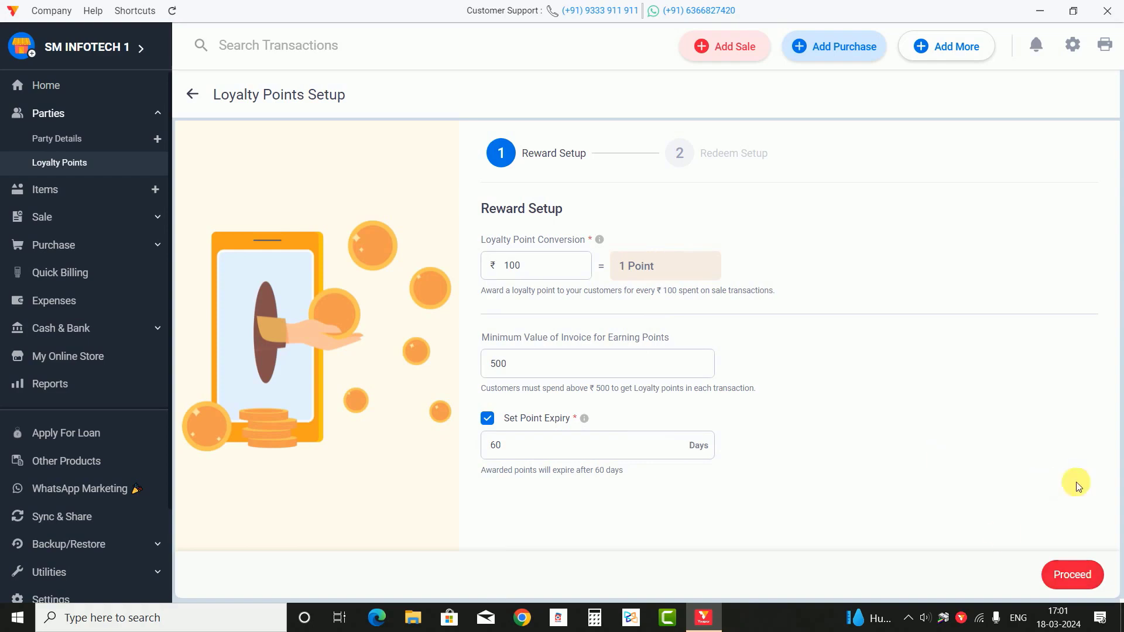
pyautogui.moveTo(535, 445); pyautogui.dragTo(441, 445)
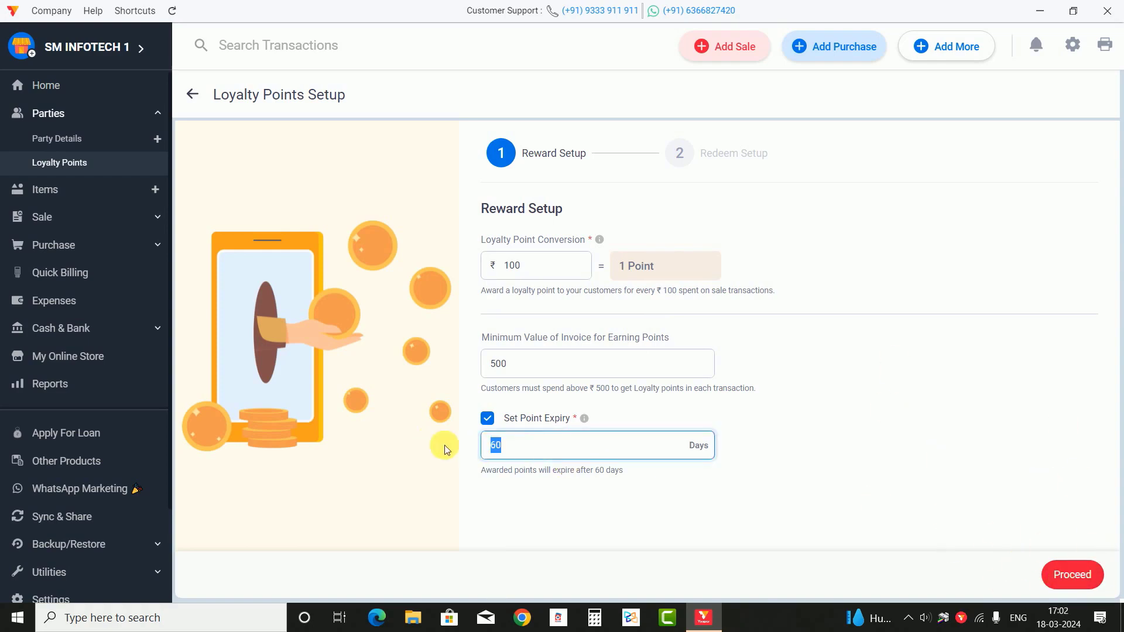
# - Change the minimum invoice value for earning points to 300 and proceed to the redeem setup
pyautogui.moveTo(522, 363); pyautogui.dragTo(455, 373)
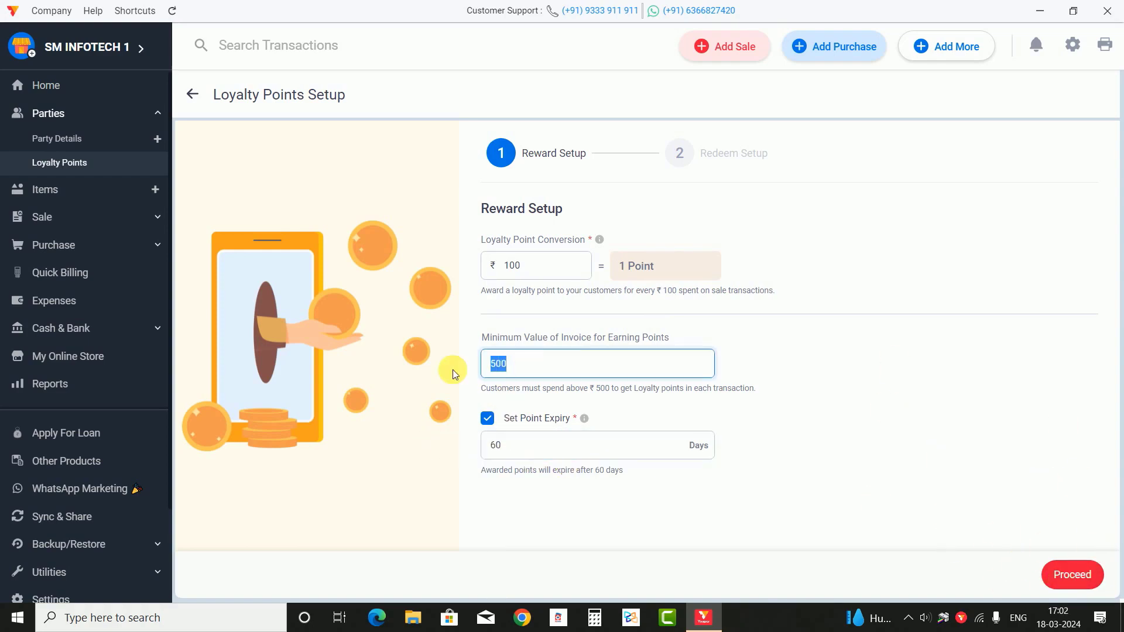
pyautogui.write('300')
pyautogui.click(722, 419)
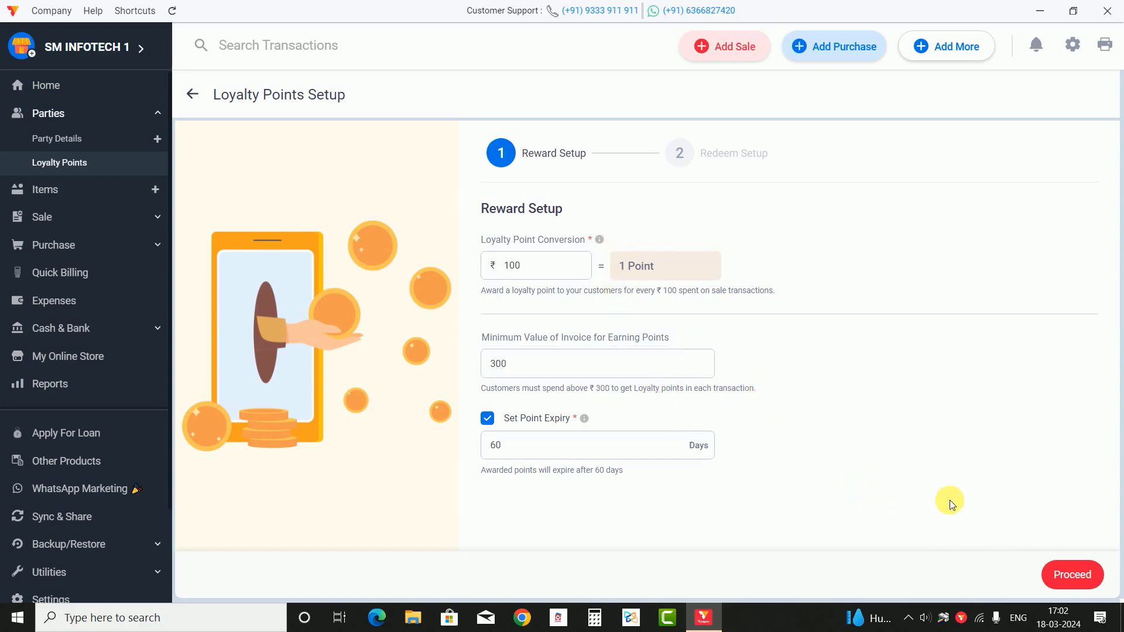
pyautogui.click(1080, 585)
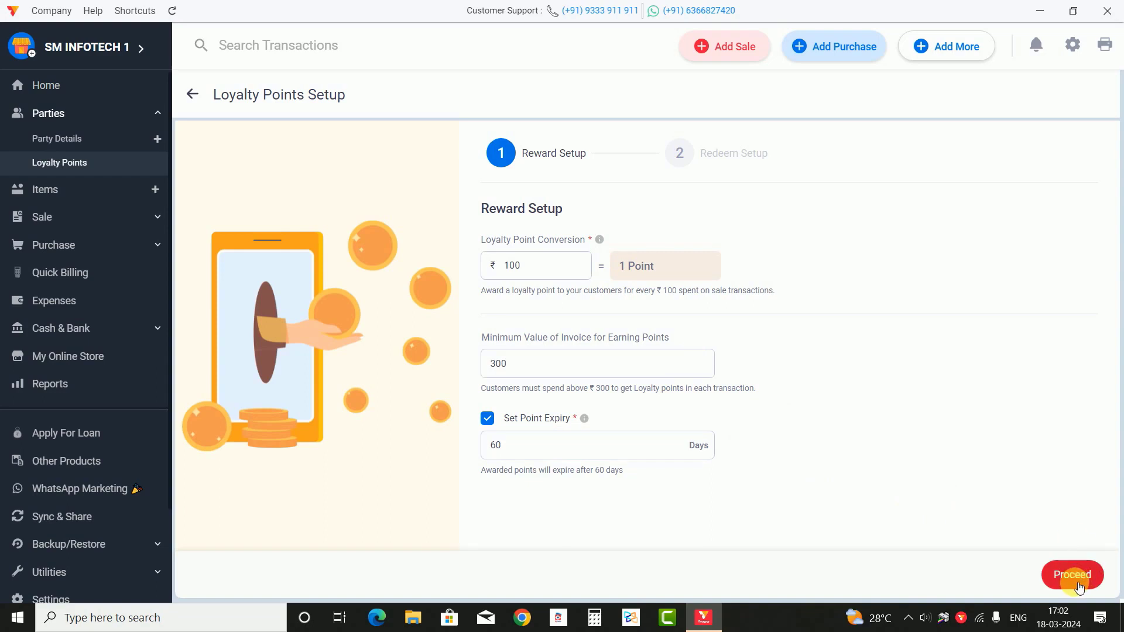
# - Set the redemption value of 1 loyalty point to ₹1
pyautogui.moveTo(527, 241); pyautogui.dragTo(584, 221)
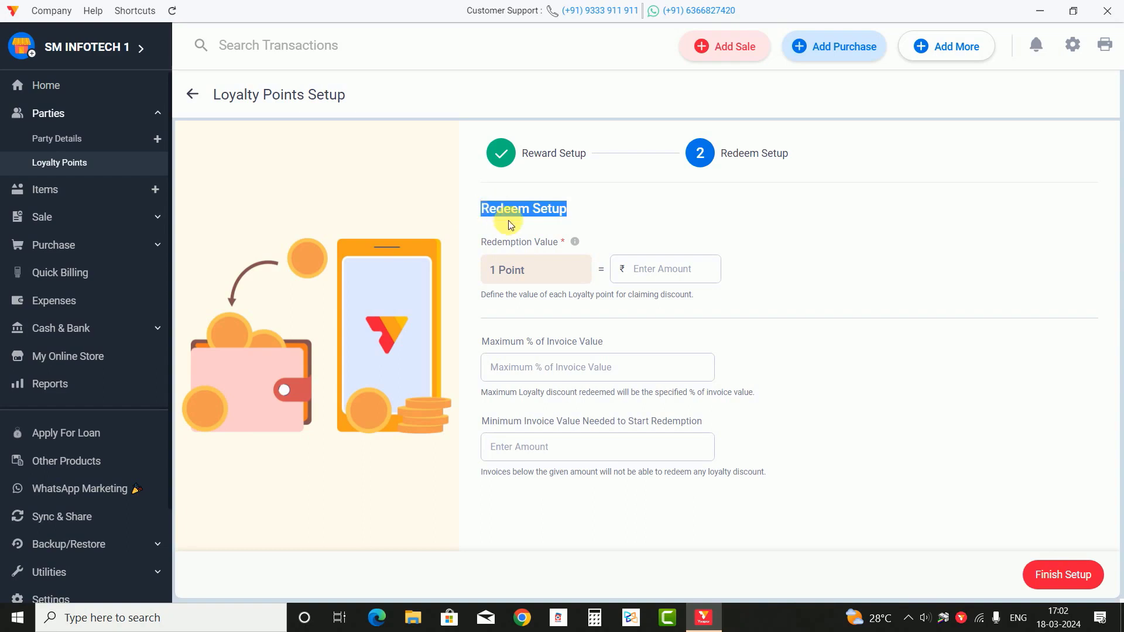
pyautogui.click(509, 268)
pyautogui.moveTo(486, 273); pyautogui.dragTo(529, 268)
pyautogui.click(657, 270)
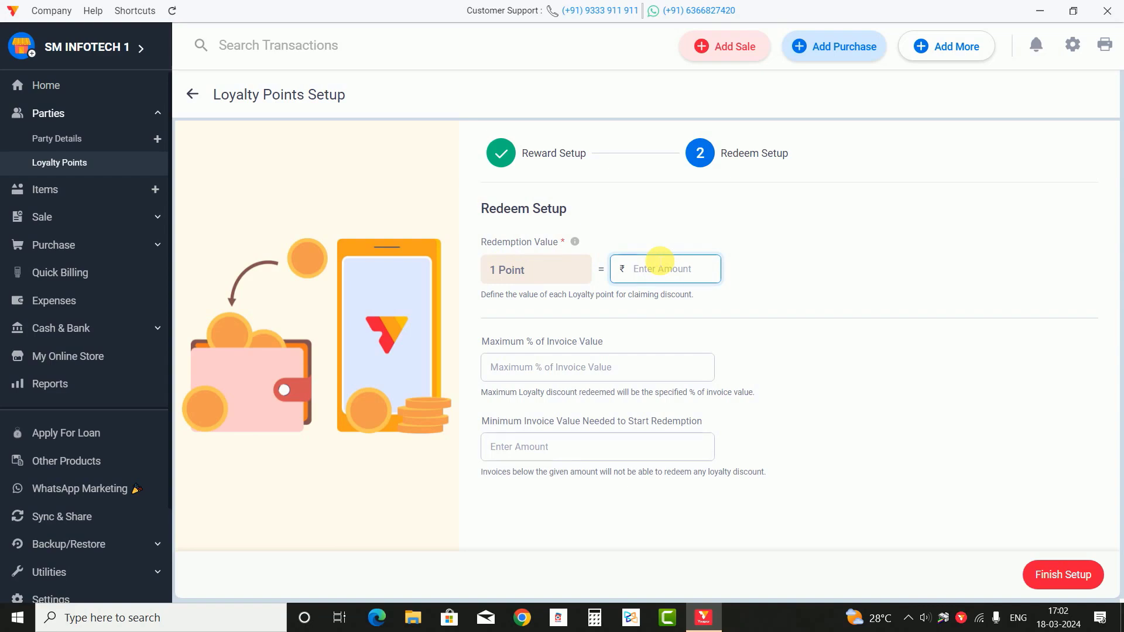
pyautogui.write('1')
pyautogui.click(671, 309)
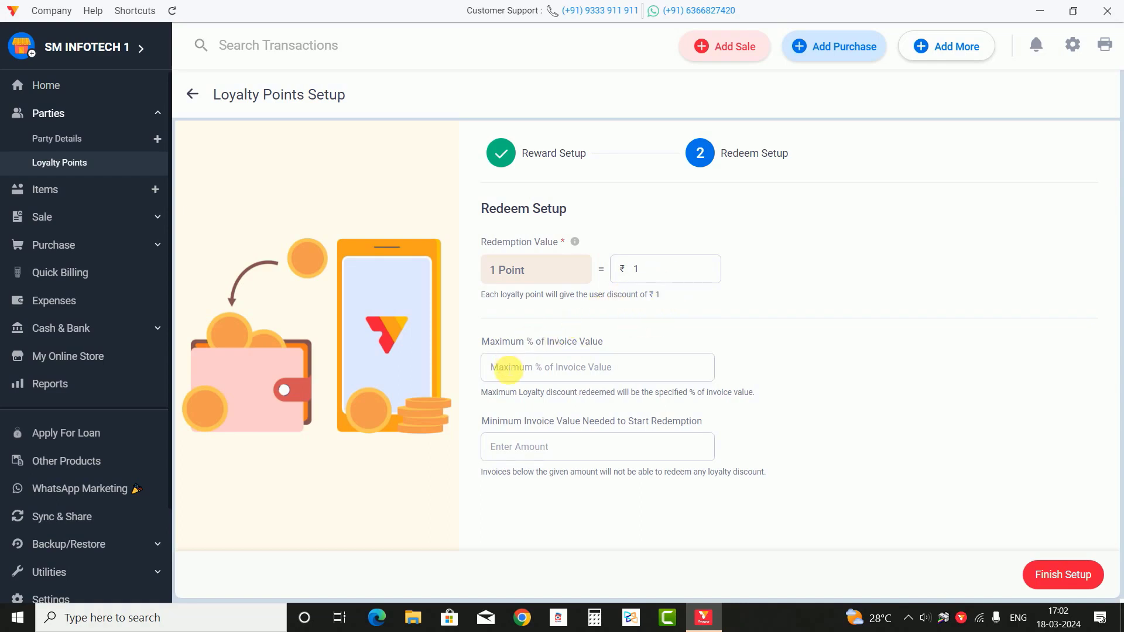
# - Set the maximum loyalty discount to 10% of the invoice value in the redeem setup
pyautogui.moveTo(483, 345); pyautogui.dragTo(560, 345)
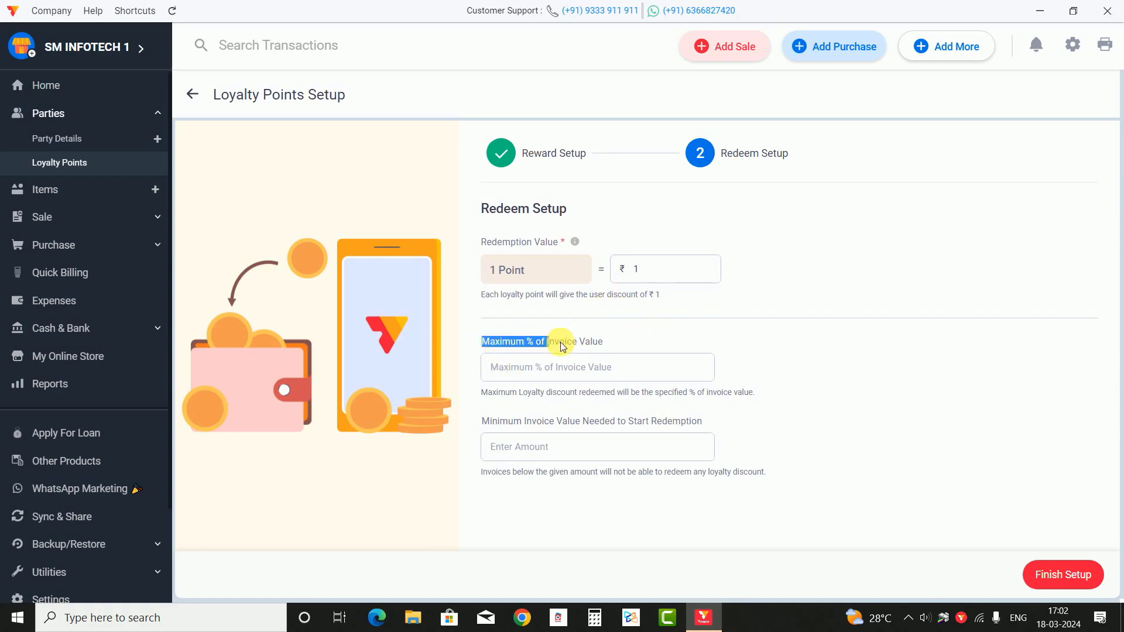
pyautogui.click(605, 345)
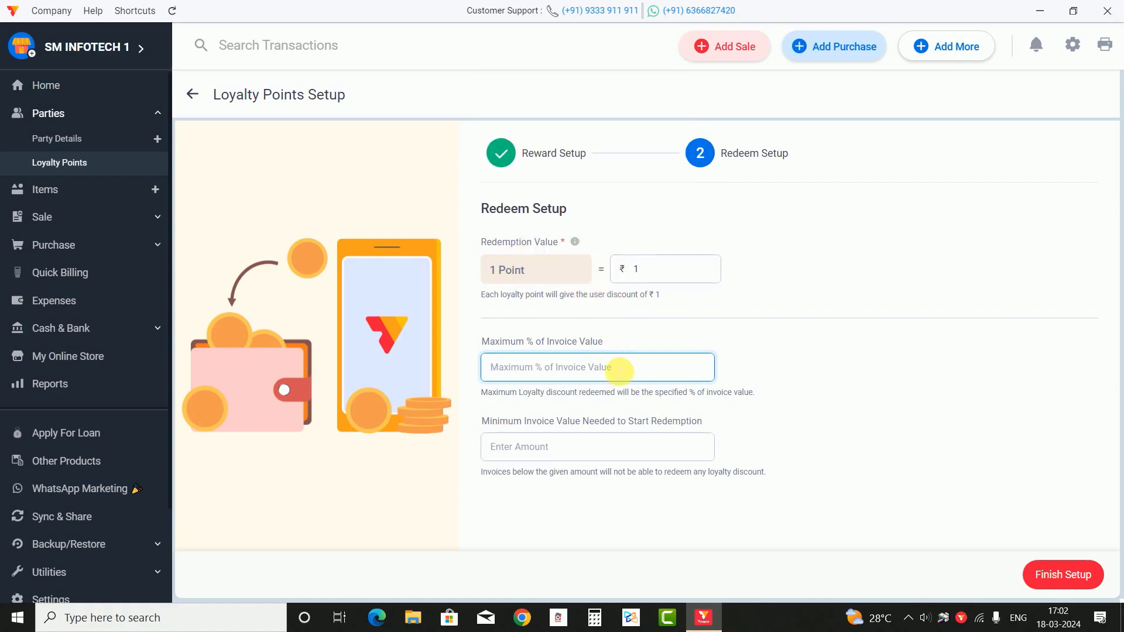
pyautogui.write('10')
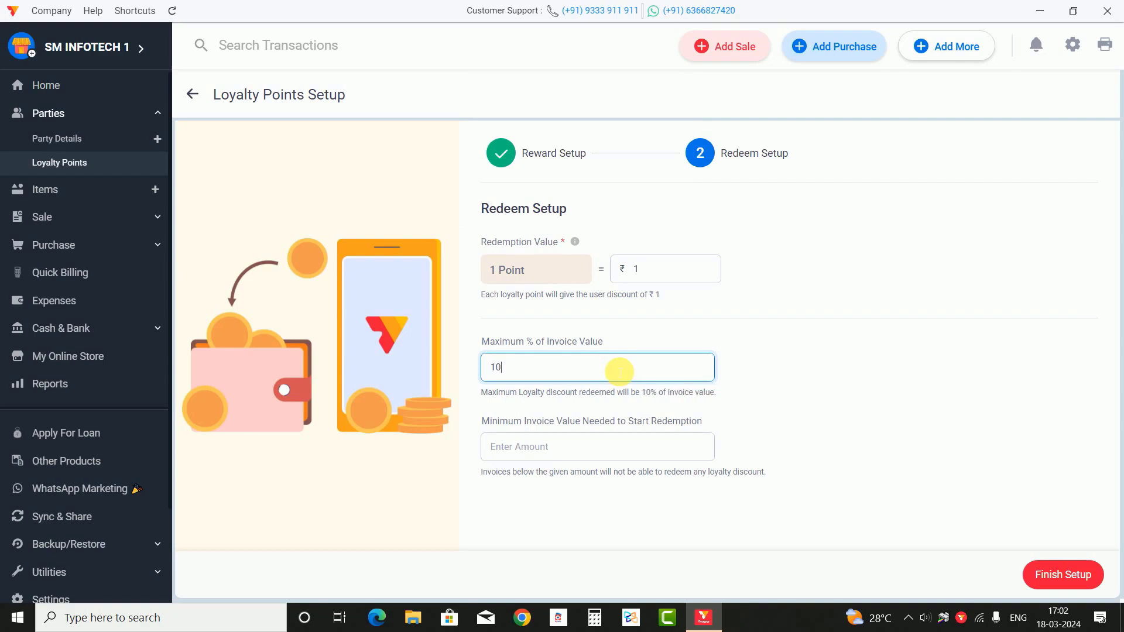
pyautogui.click(777, 367)
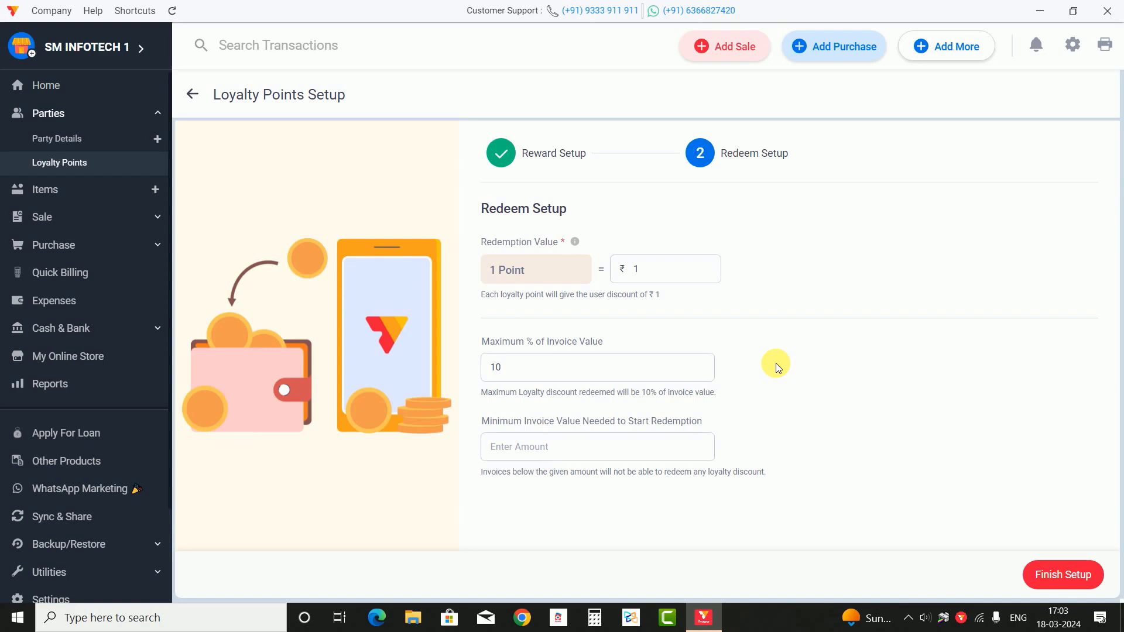
# - Change the maximum loyalty discount to 5% of the invoice value
pyautogui.click(516, 366)
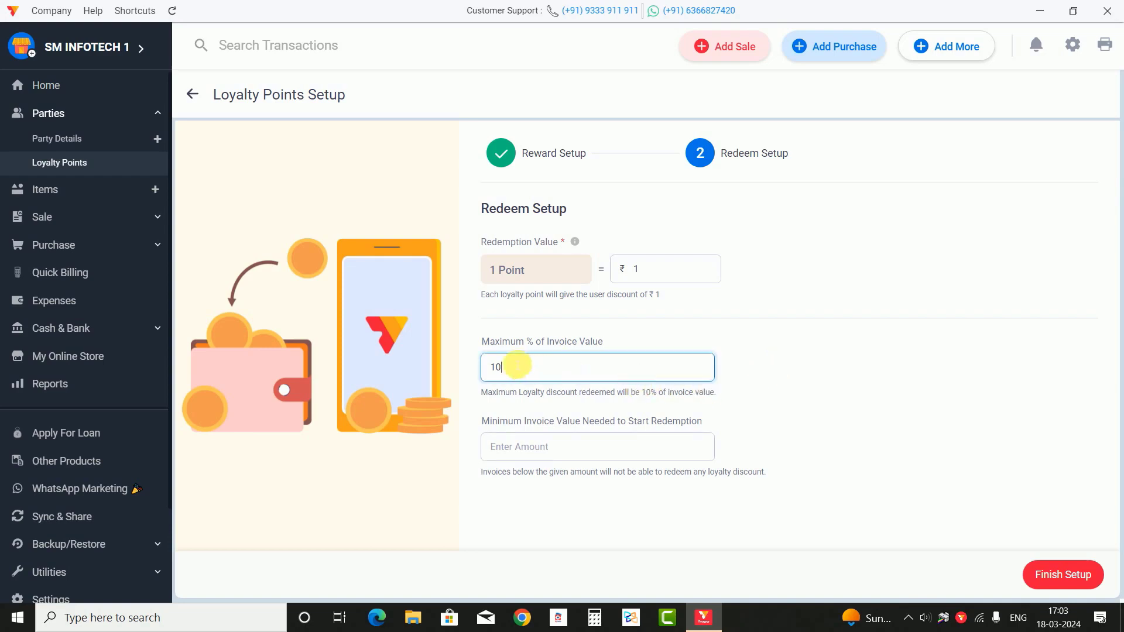
pyautogui.press('BackSpace')
pyautogui.press('BackSpace')
pyautogui.write('5')
# - Set the minimum invoice value needed to start redemption to 200 and finish the loyalty points setup
pyautogui.click(552, 449)
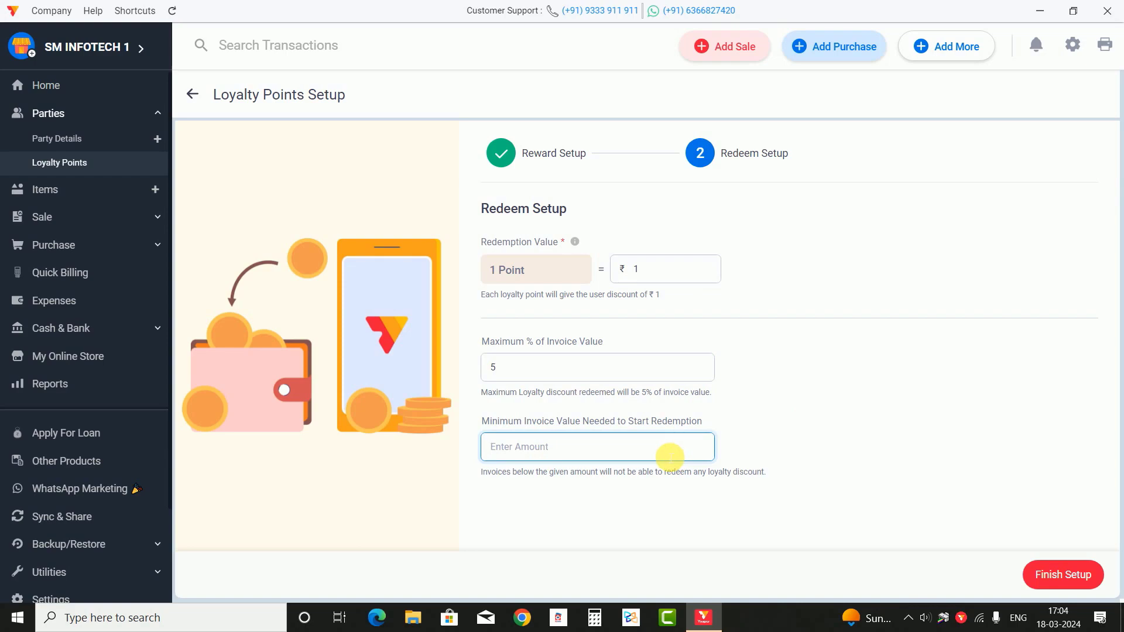
pyautogui.write('10')
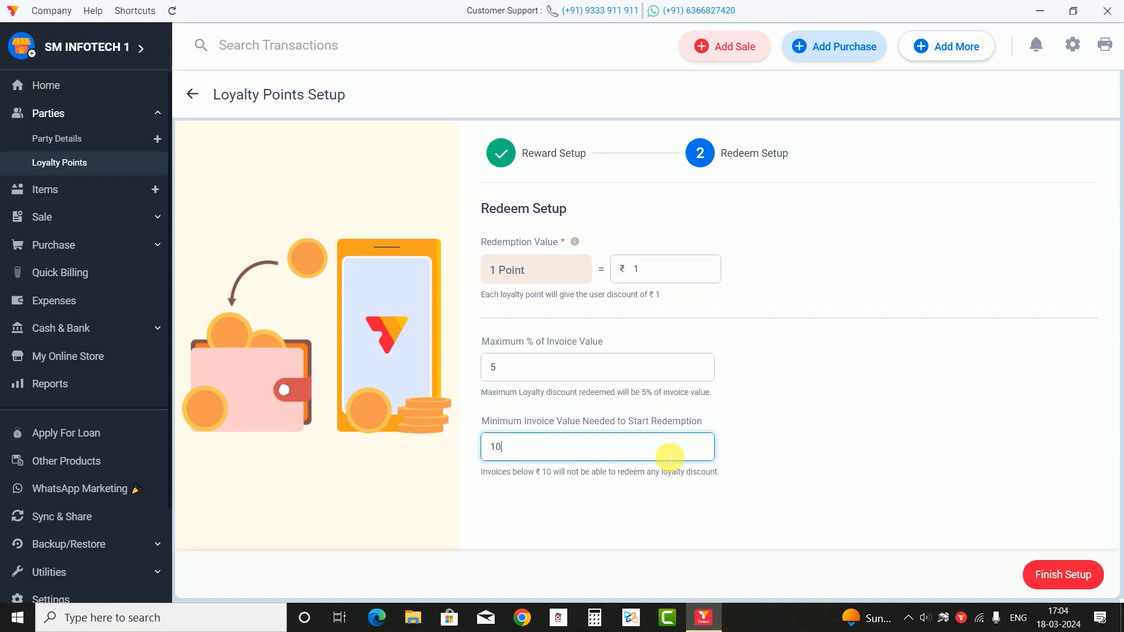
pyautogui.press('BackSpace')
pyautogui.press('BackSpace')
pyautogui.write('200')
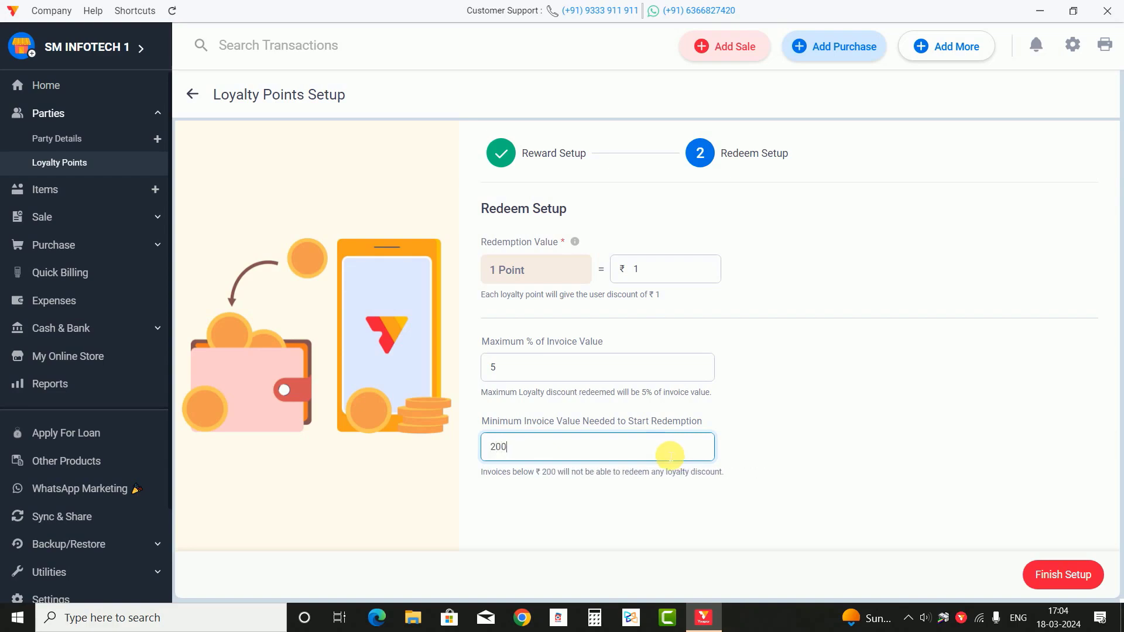
pyautogui.click(1053, 585)
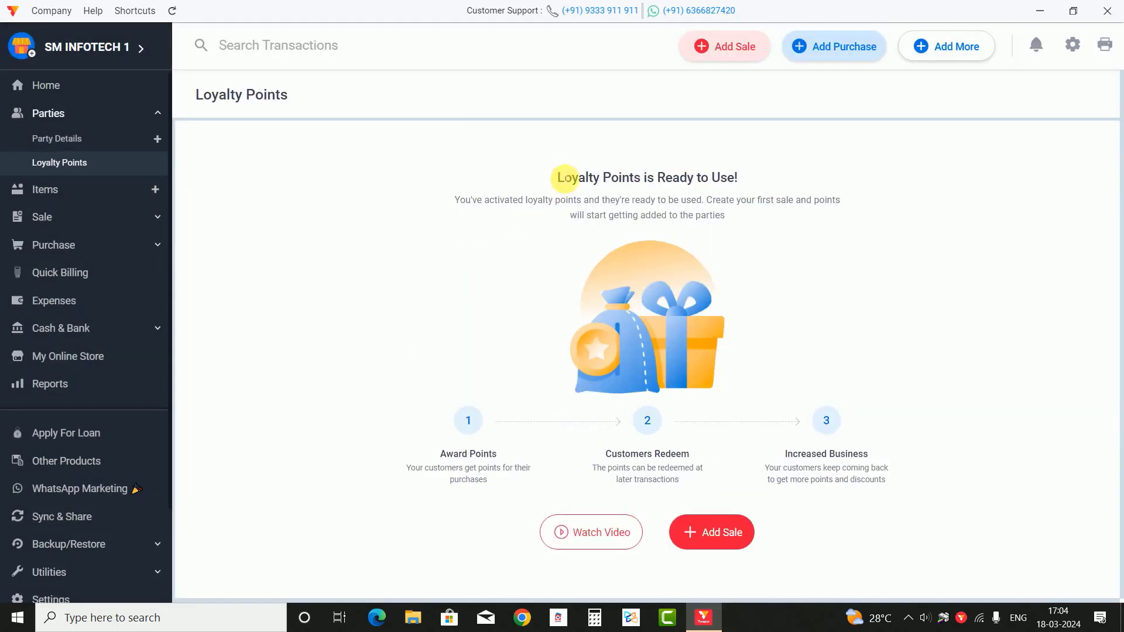
# - Start a credit sale for ABC INFOTECH with one FRONTECH KEYBOARD at 500 and check the points awarded
pyautogui.moveTo(556, 178); pyautogui.dragTo(784, 183)
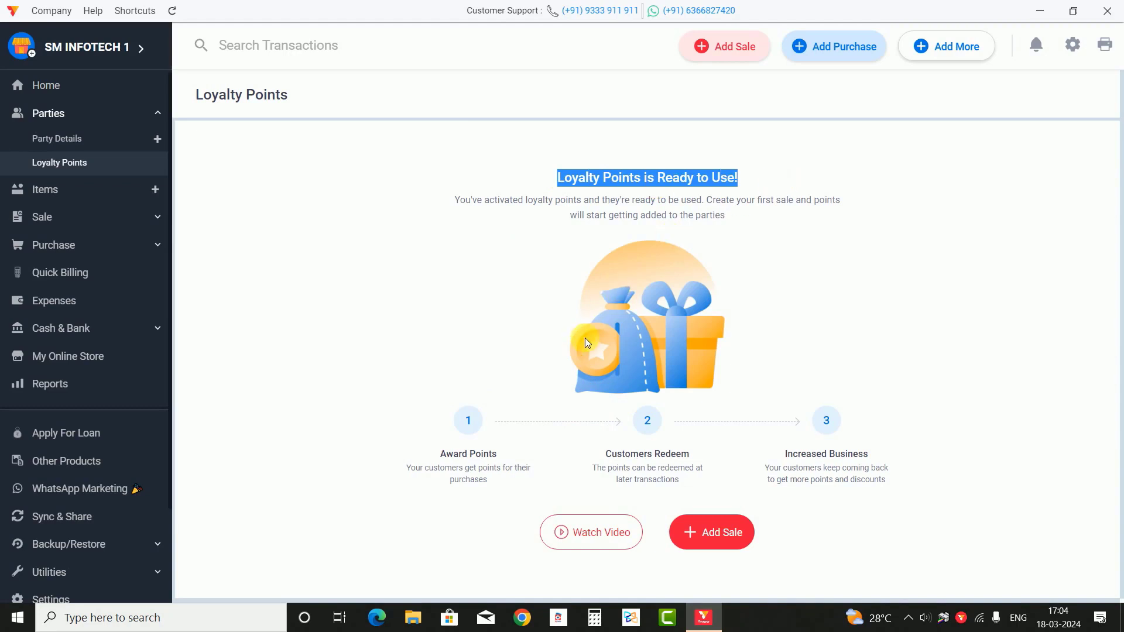
pyautogui.click(739, 54)
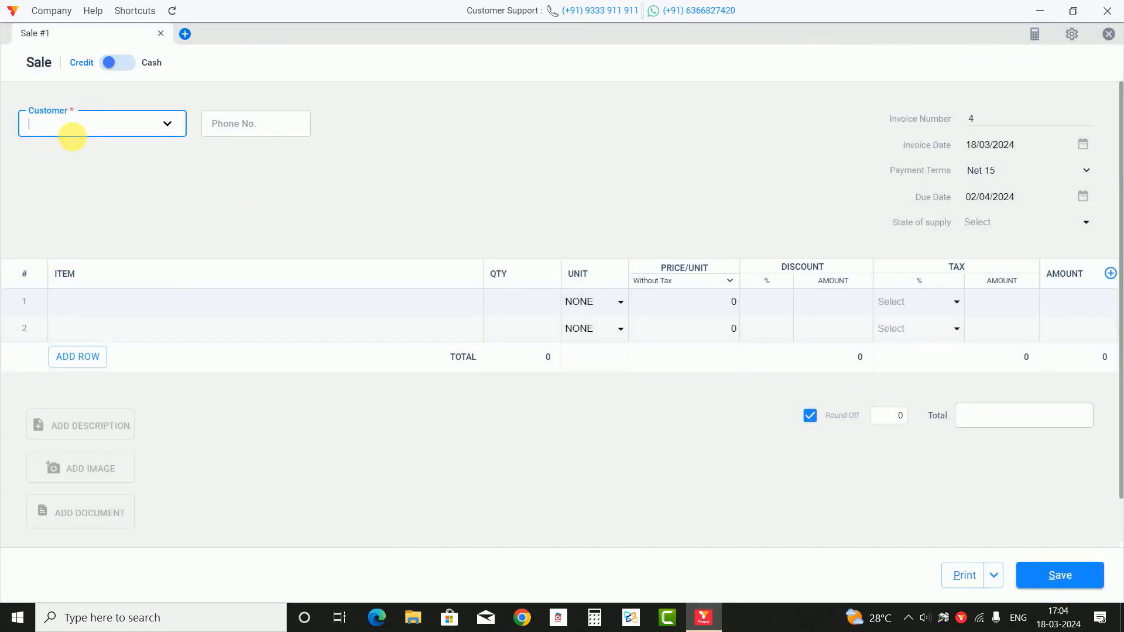
pyautogui.click(70, 130)
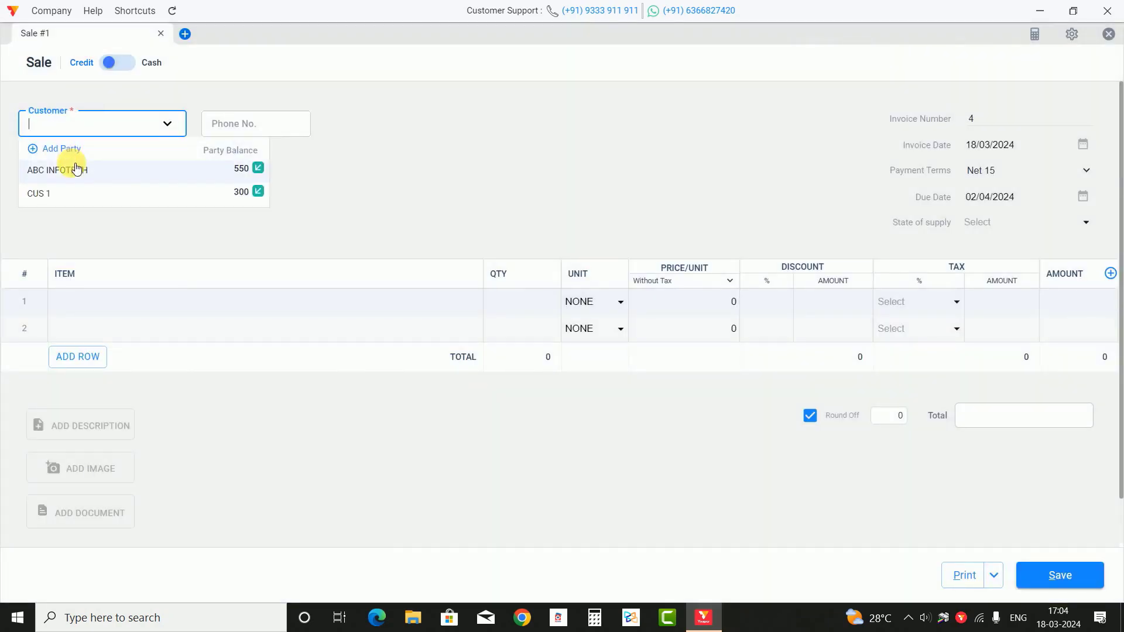
pyautogui.click(78, 177)
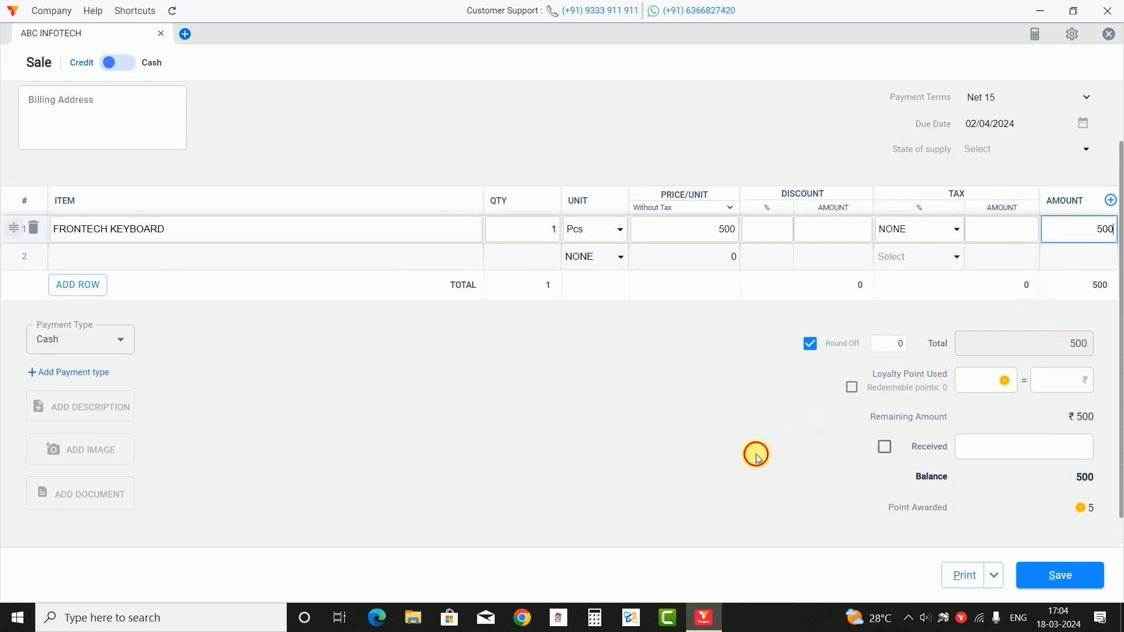
pyautogui.click(756, 456)
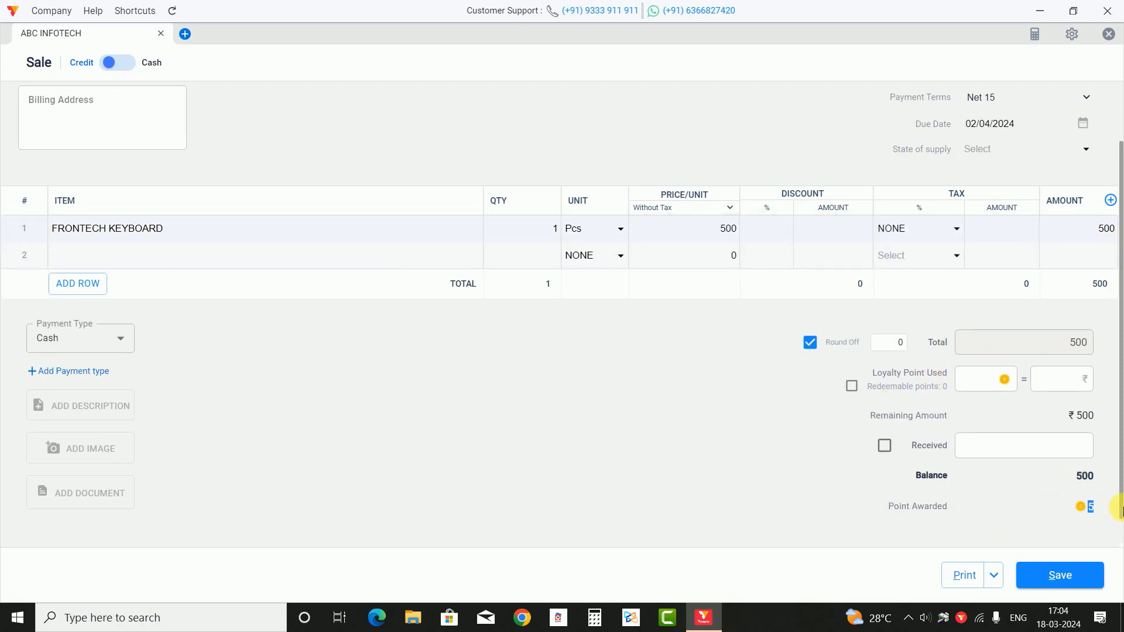
pyautogui.moveTo(1084, 509); pyautogui.dragTo(1105, 516)
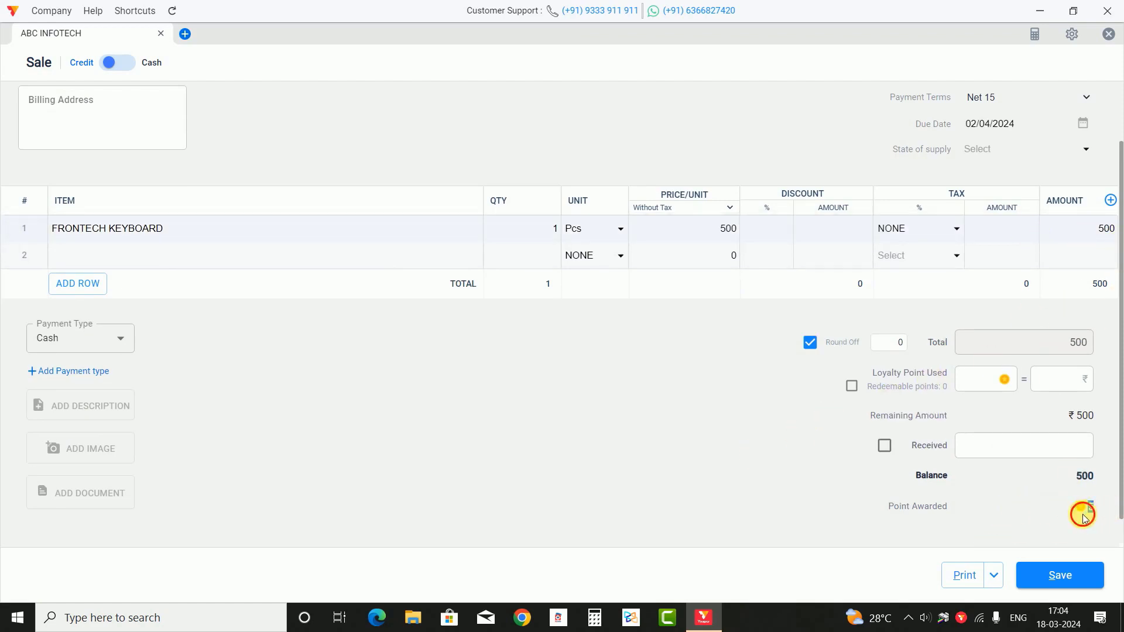
# - Set the amount of the FRONTECH KEYBOARD line to 550 and check the points awarded
pyautogui.click(1106, 234)
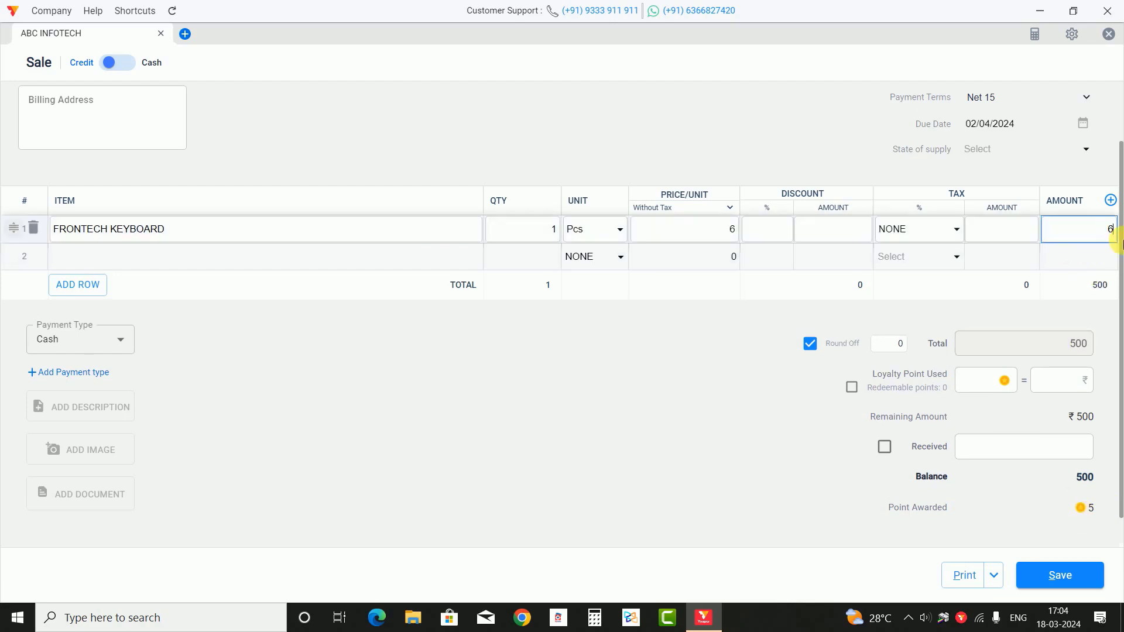
pyautogui.write('600')
pyautogui.click(1086, 234)
pyautogui.write('550')
pyautogui.click(691, 502)
pyautogui.scroll(-1, 1118, 468)
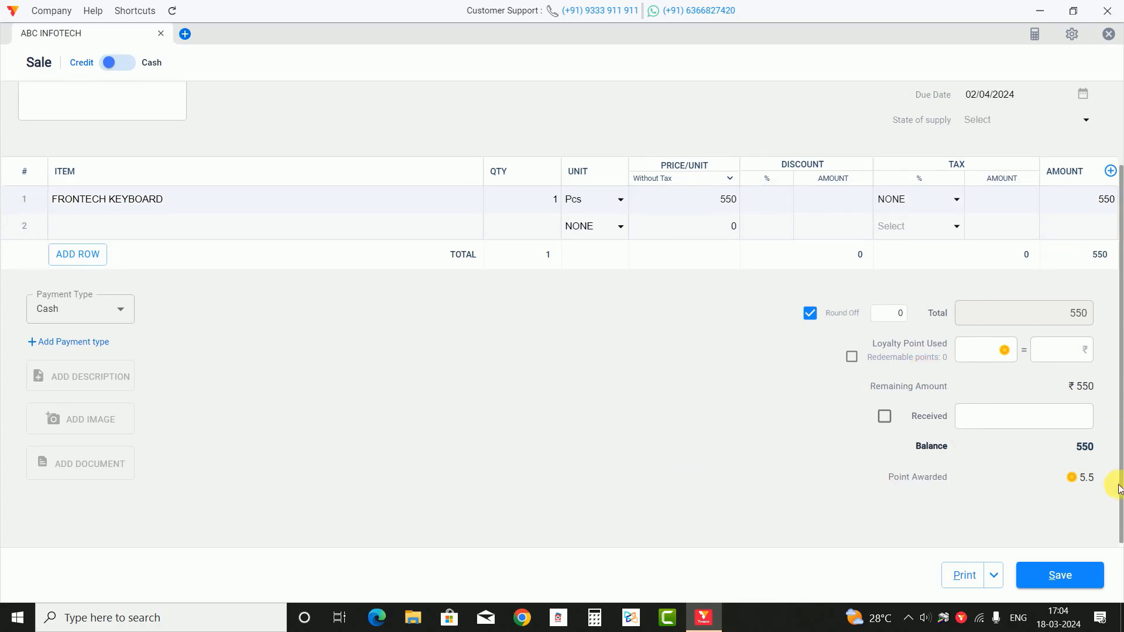
pyautogui.moveTo(902, 477); pyautogui.dragTo(1013, 479)
pyautogui.click(1010, 490)
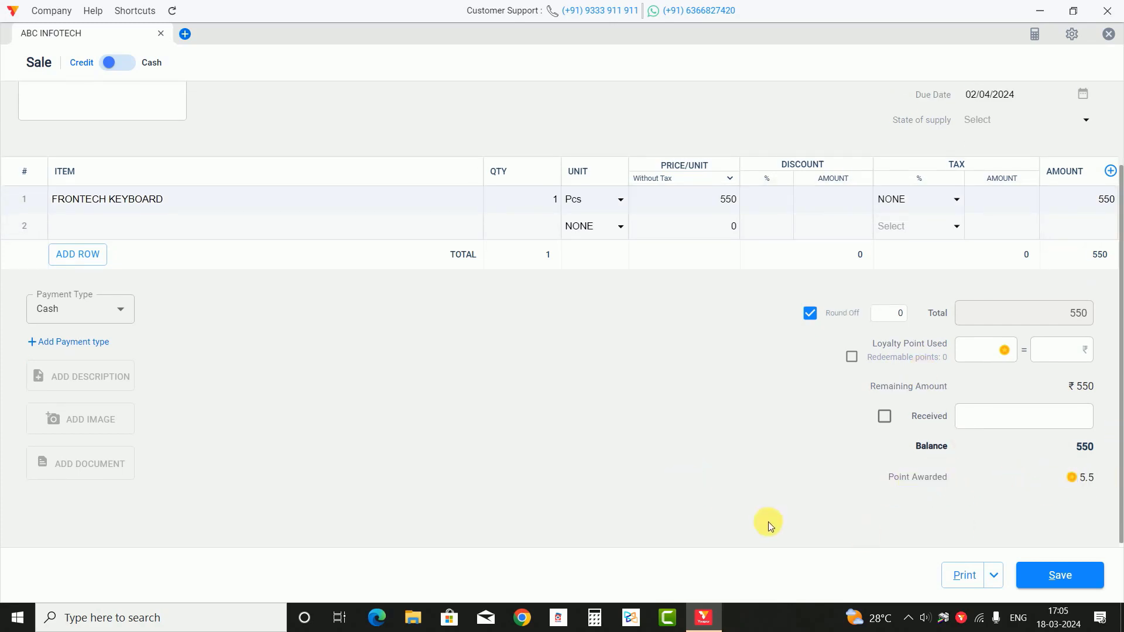
# - Save the sale, review the earned and available points on the invoice preview, and close the preview
pyautogui.click(1098, 574)
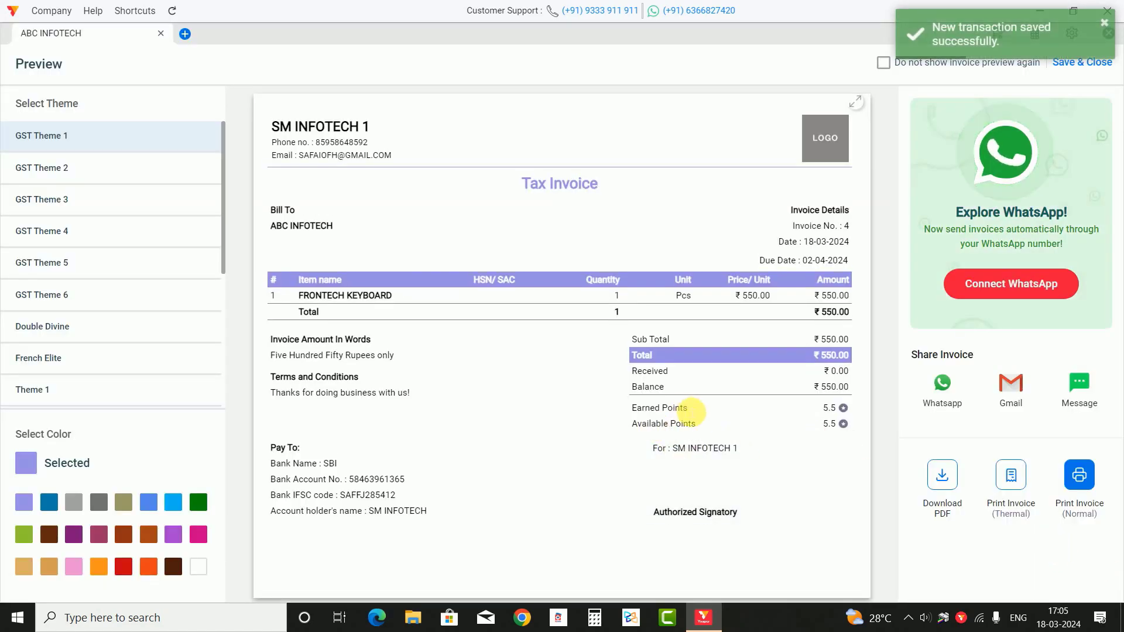
pyautogui.moveTo(845, 409); pyautogui.dragTo(820, 447)
pyautogui.click(817, 440)
pyautogui.click(1071, 62)
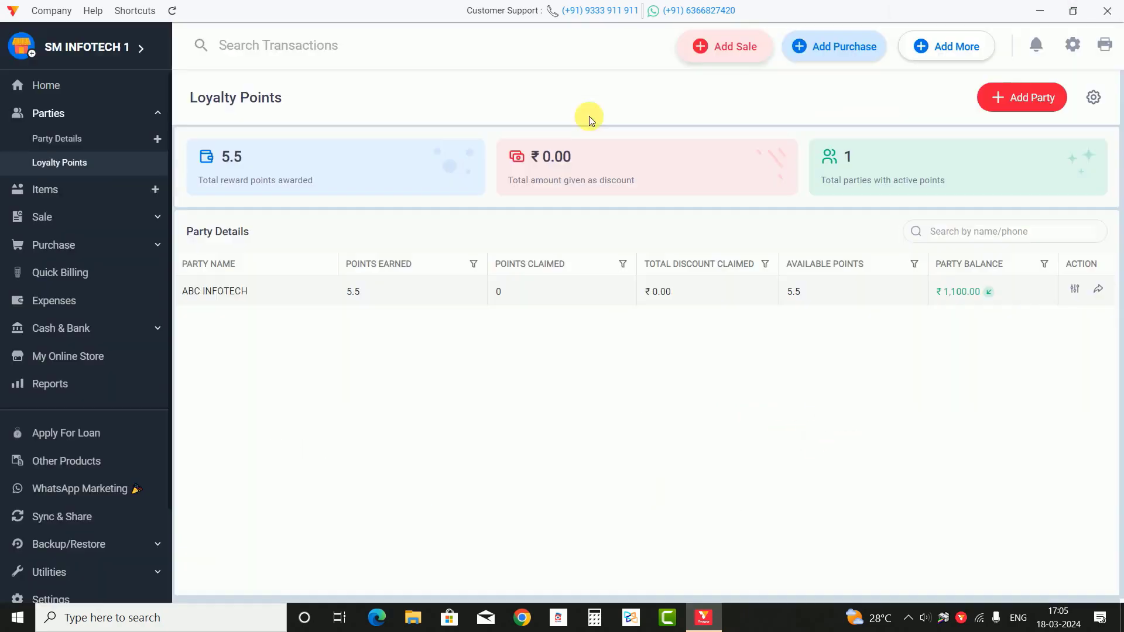
# - Start another credit sale for ABC INFOTECH and add one FRONTECH KEYBOARD
pyautogui.hotkey('alt', 's')
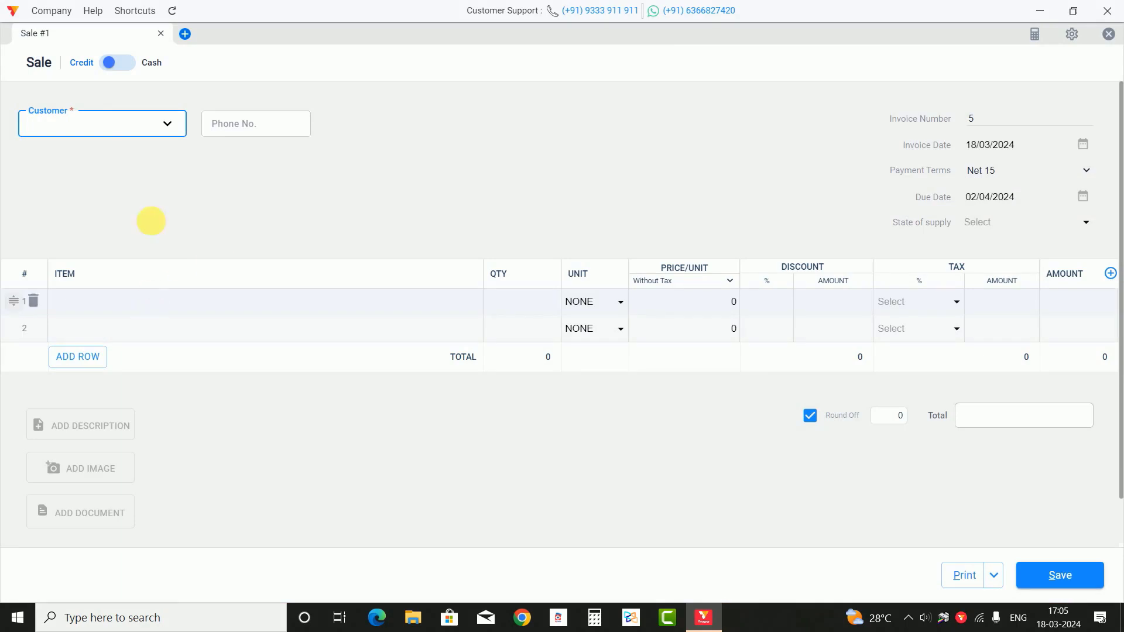
pyautogui.click(125, 138)
pyautogui.write('AB')
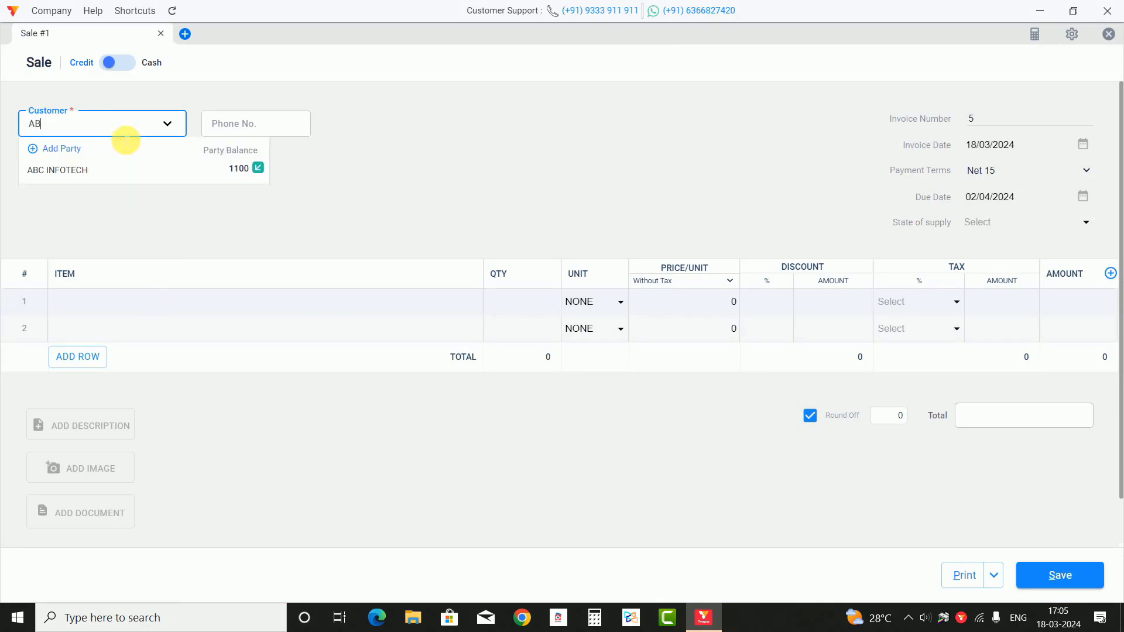
pyautogui.press('Return')
pyautogui.click(245, 198)
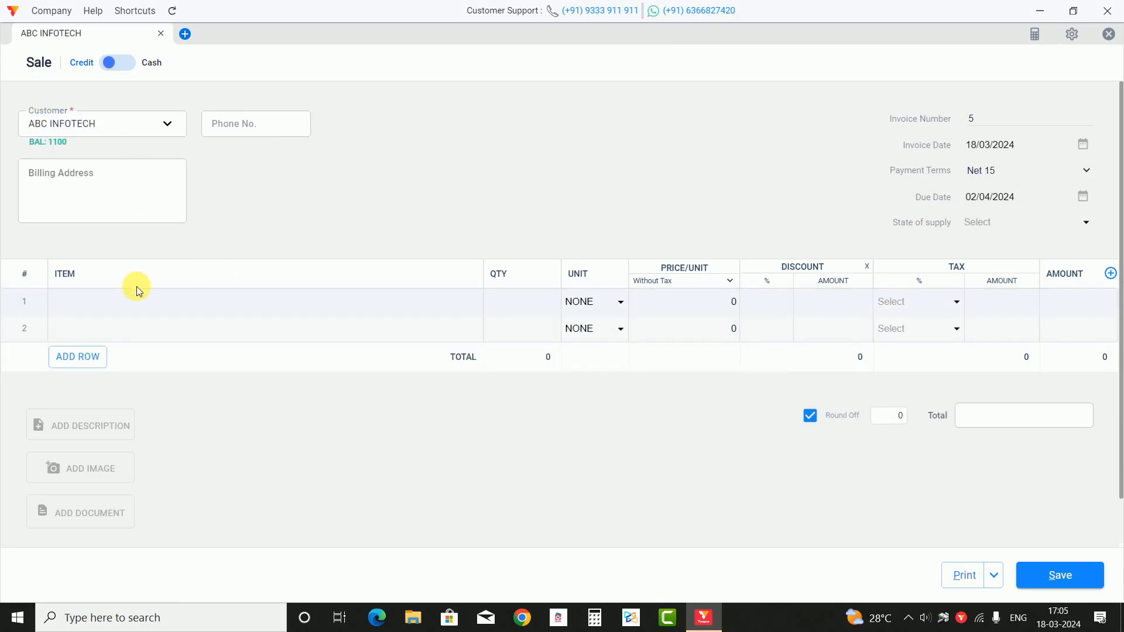
pyautogui.click(143, 305)
pyautogui.click(158, 357)
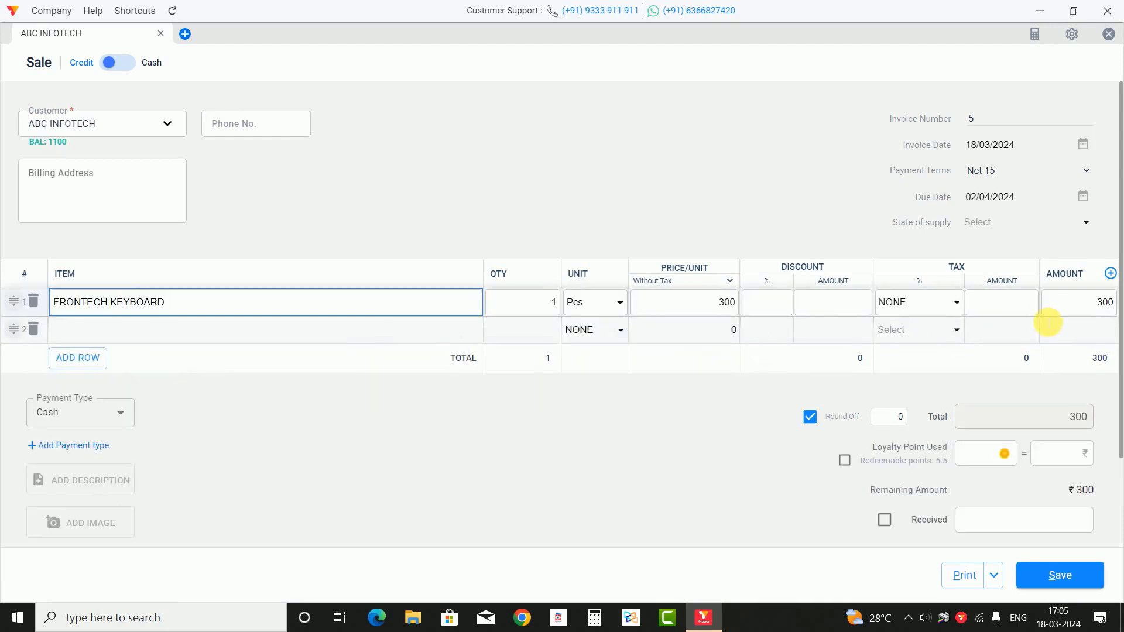
# - Set the keyboard line's amount to 100 to test an invoice below the earning and redemption minimums
pyautogui.click(1058, 304)
pyautogui.write('100')
pyautogui.scroll(-2, 1041, 220)
# - Change the keyboard line's amount to 300 and check the invoice total and points awarded
pyautogui.moveTo(1083, 213); pyautogui.dragTo(1119, 213)
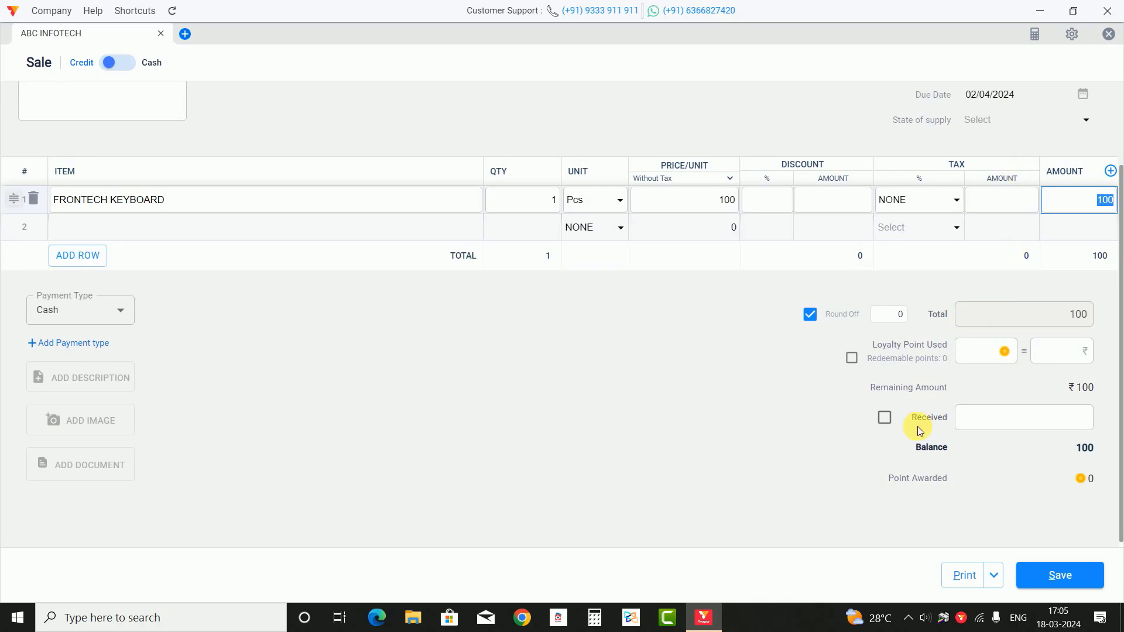
pyautogui.press('BackSpace')
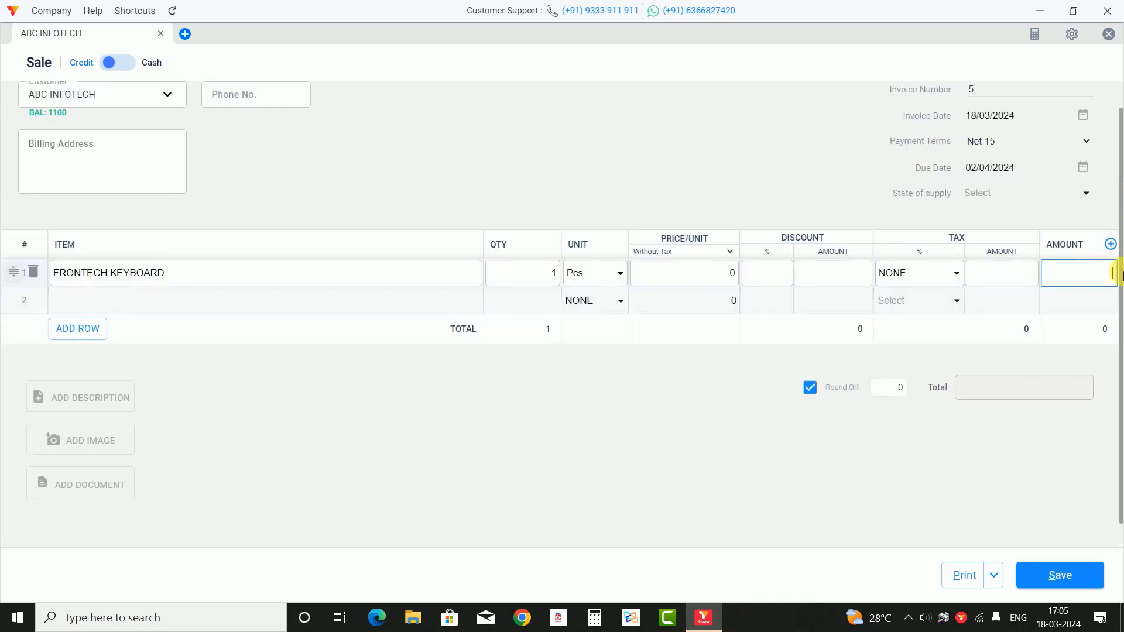
pyautogui.write('300')
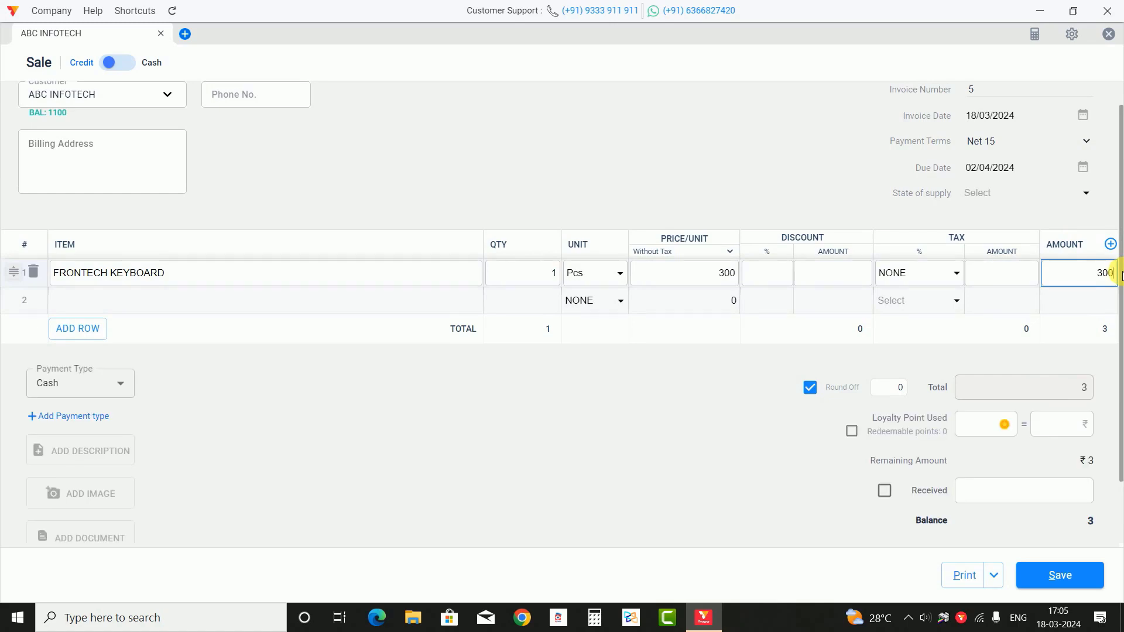
pyautogui.scroll(-2, 985, 384)
pyautogui.click(753, 419)
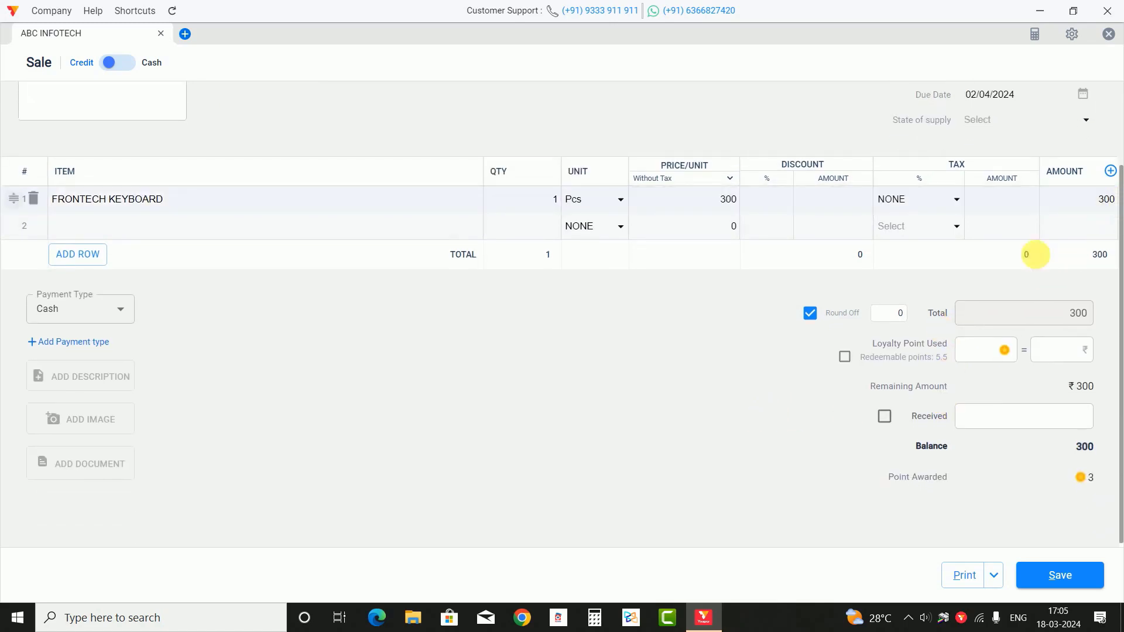
pyautogui.moveTo(1062, 314); pyautogui.dragTo(1111, 319)
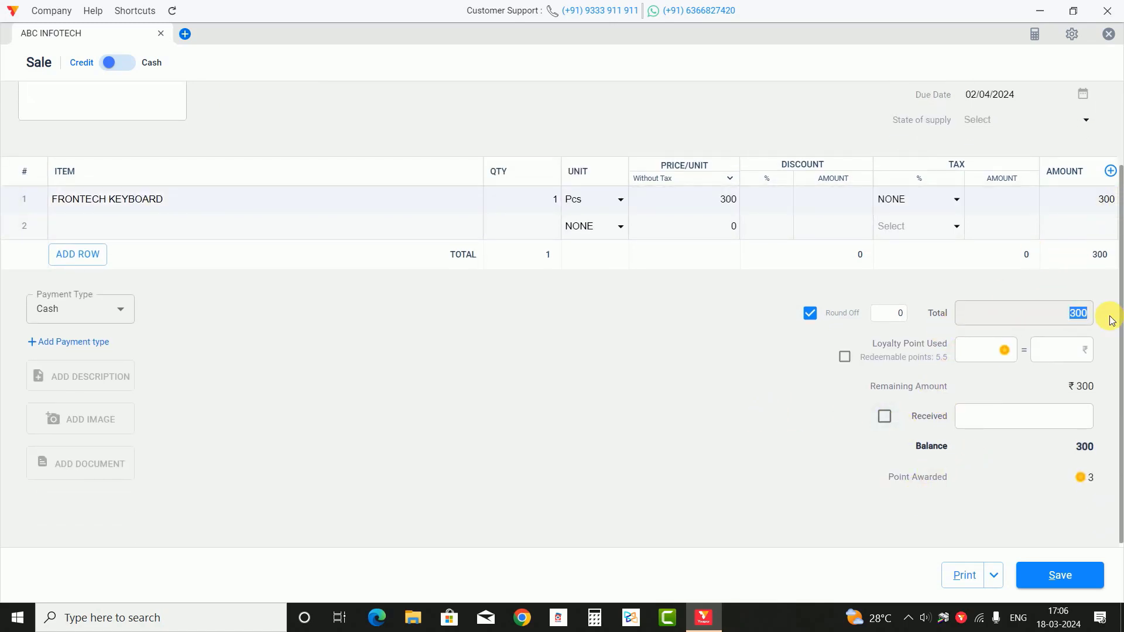
pyautogui.moveTo(1071, 475); pyautogui.dragTo(1098, 476)
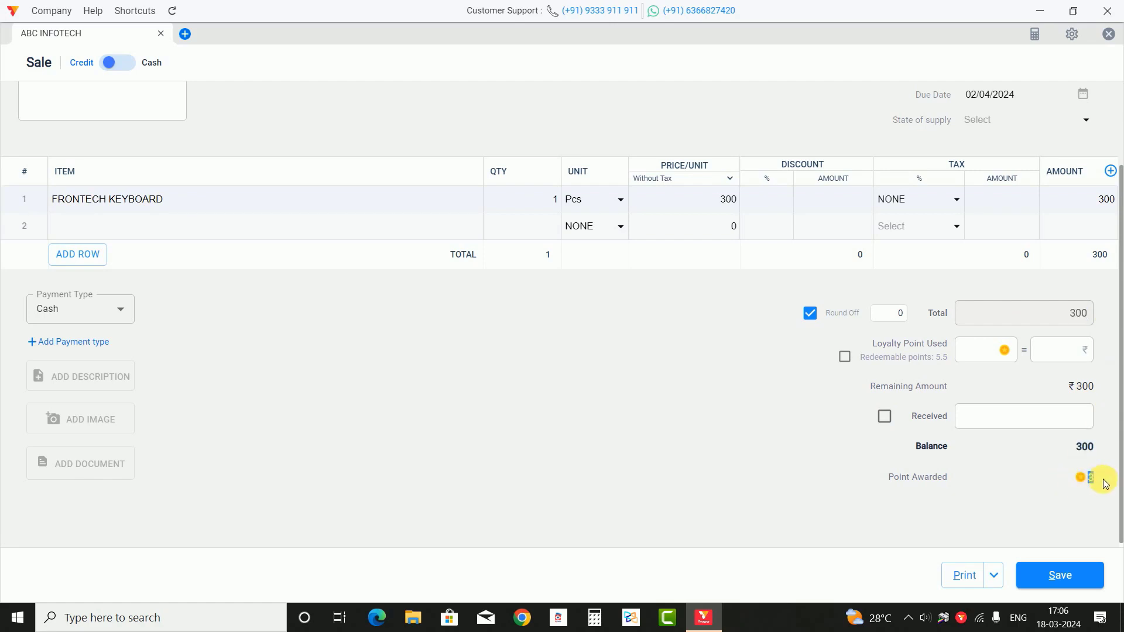
# - Apply all redeemable loyalty points to the sale and check the remaining amount and points awarded
pyautogui.click(844, 357)
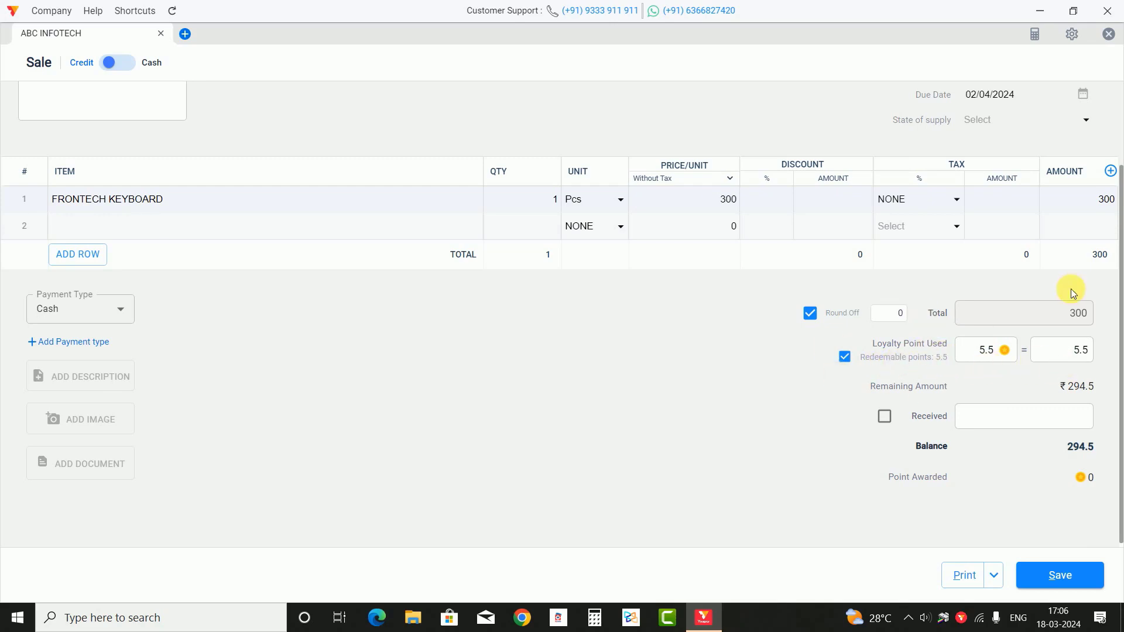
pyautogui.click(846, 357)
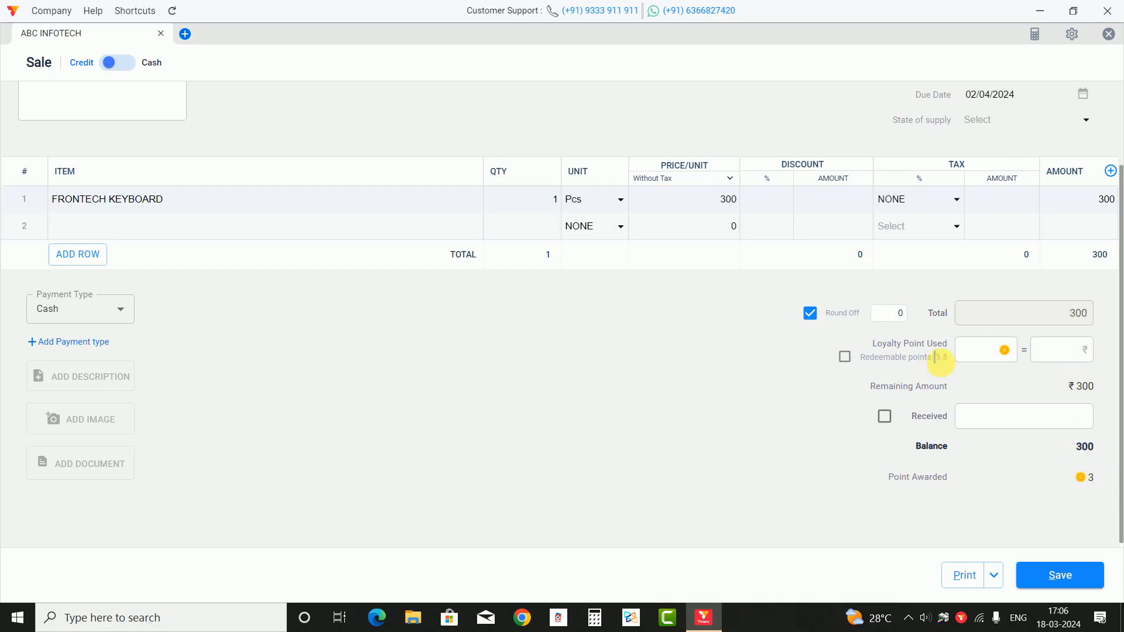
pyautogui.click(845, 358)
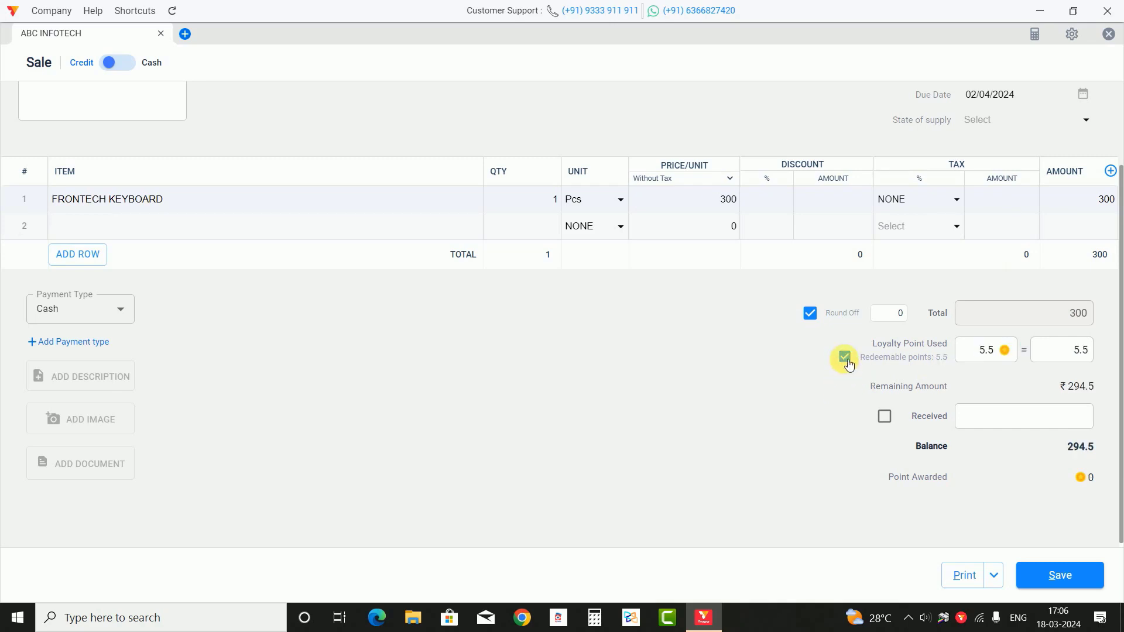
pyautogui.click(1079, 351)
pyautogui.click(1070, 484)
pyautogui.doubleClick(1090, 477)
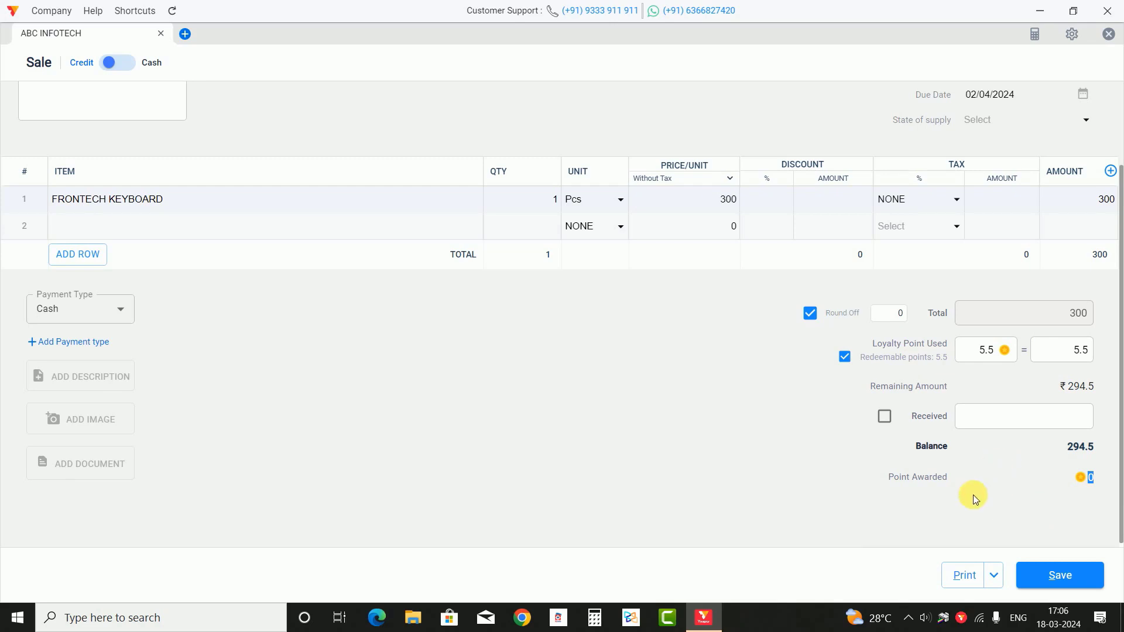
# - Toggle the loyalty point redemption off and back on to compare its effect on the sale
pyautogui.click(1051, 580)
pyautogui.click(844, 358)
pyautogui.click(845, 358)
pyautogui.click(845, 359)
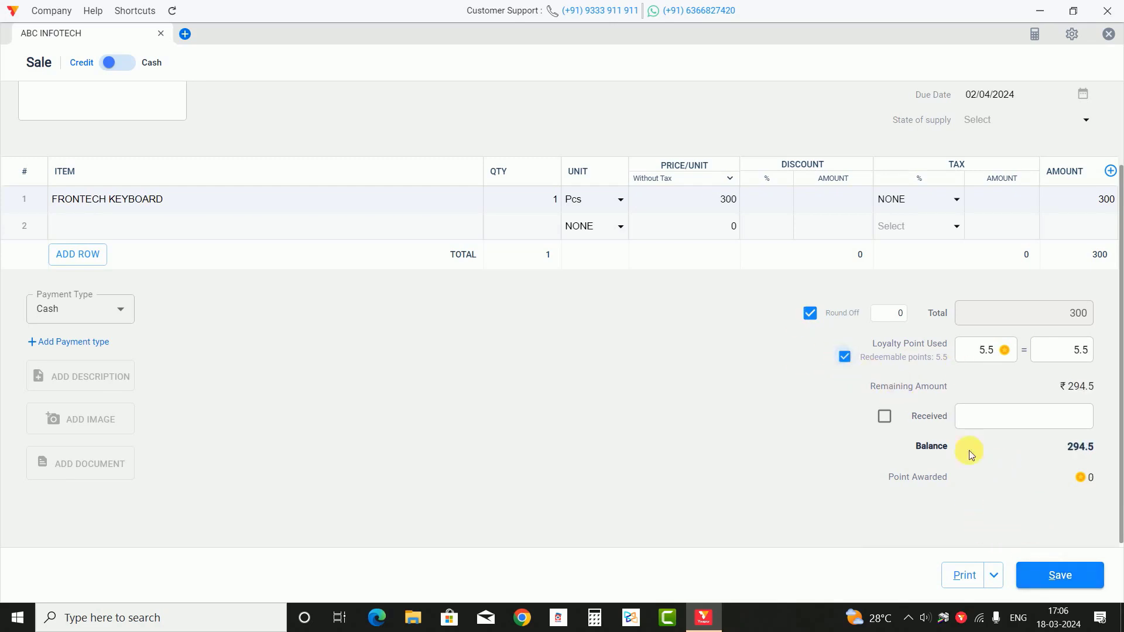
# - Save the sale, check the redeemed and available loyalty points on the invoice preview, and close it
pyautogui.click(1062, 575)
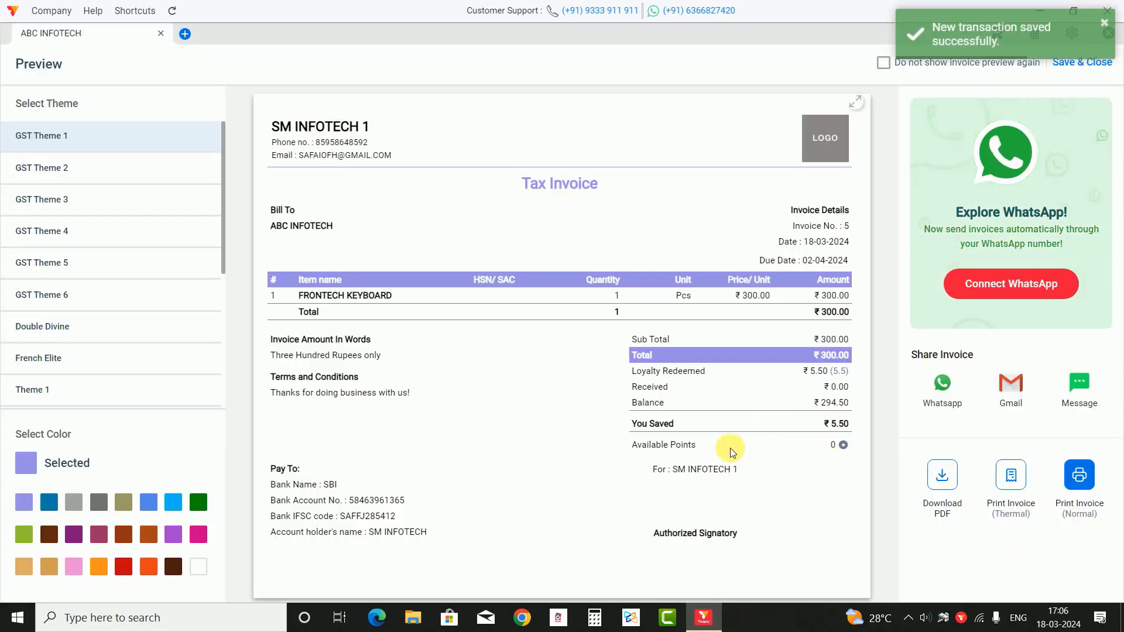
pyautogui.moveTo(845, 450)
pyautogui.mouseDown()
pyautogui.moveTo(865, 452)
pyautogui.moveTo(843, 426)
pyautogui.moveTo(826, 427)
pyautogui.moveTo(843, 451)
pyautogui.mouseUp()
pyautogui.click(865, 452)
pyautogui.click(837, 448)
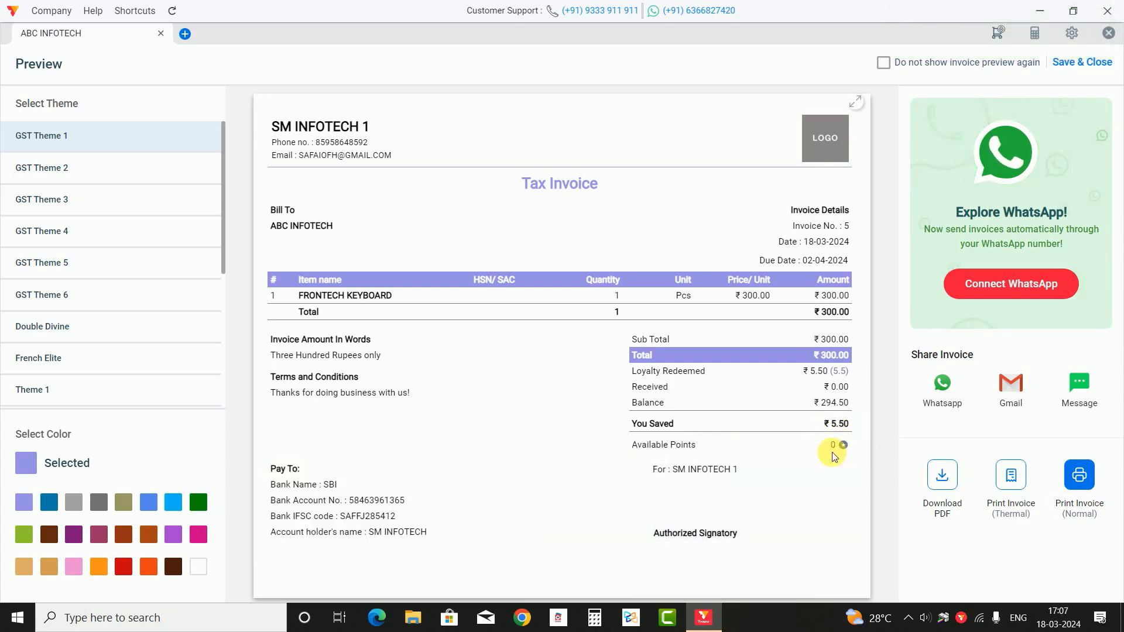
pyautogui.click(1108, 33)
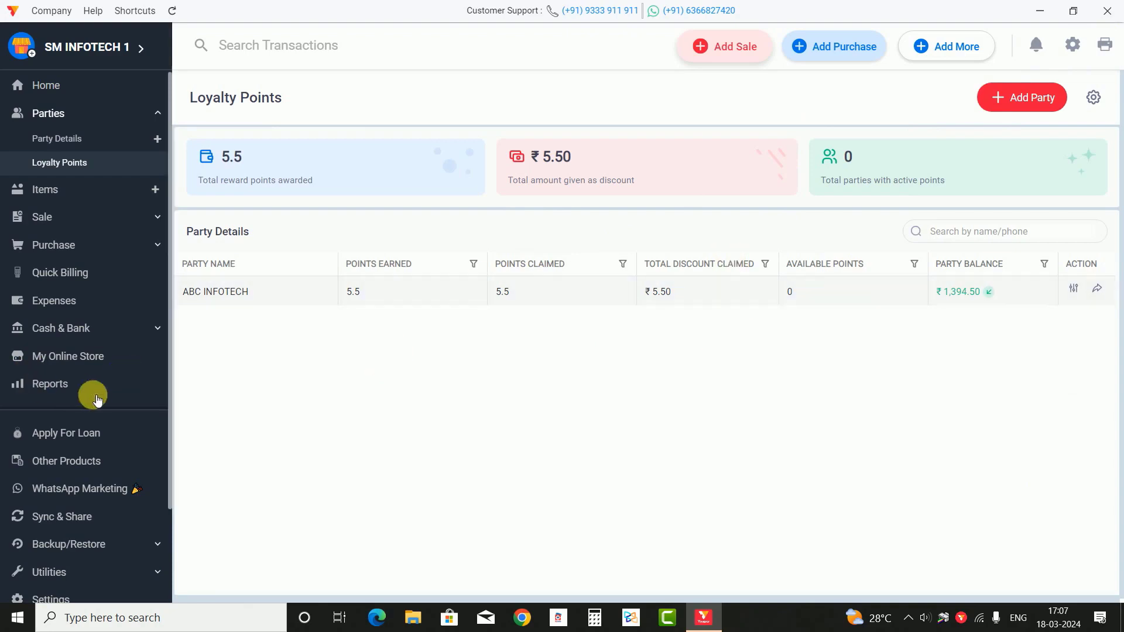
# - Review the expense records for the Loyalty Redeemed category
pyautogui.scroll(-2, 70, 421)
pyautogui.scroll(2, 71, 414)
pyautogui.click(88, 300)
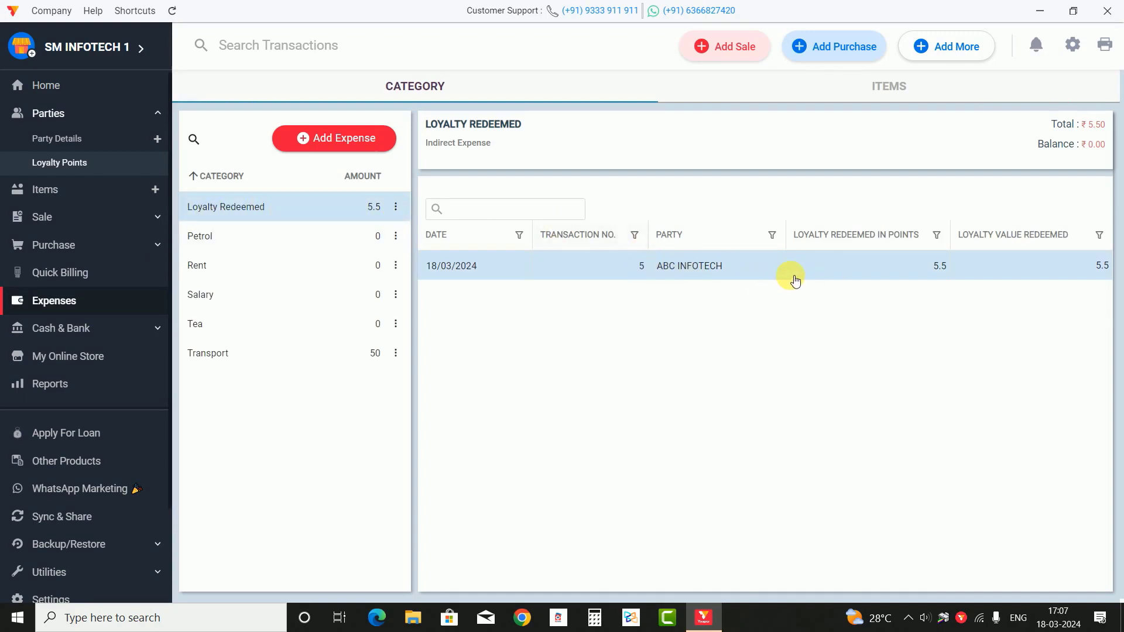
# - Return to the parties' loyalty points overview, disable loyalty points and enable them again
pyautogui.click(88, 162)
pyautogui.click(106, 138)
pyautogui.click(105, 162)
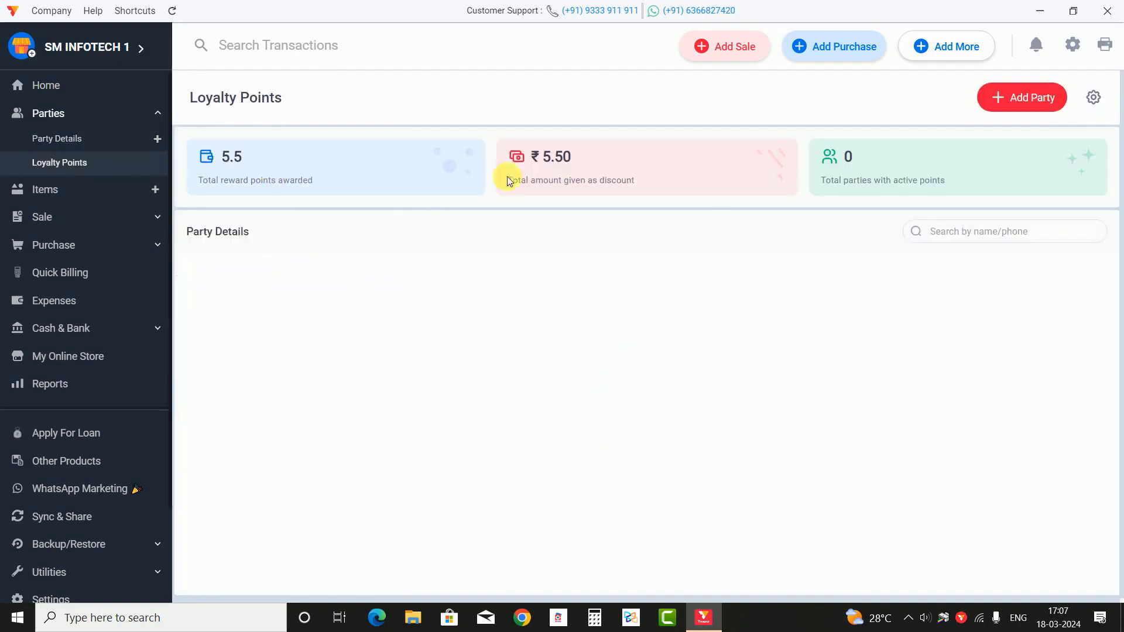
pyautogui.click(1092, 100)
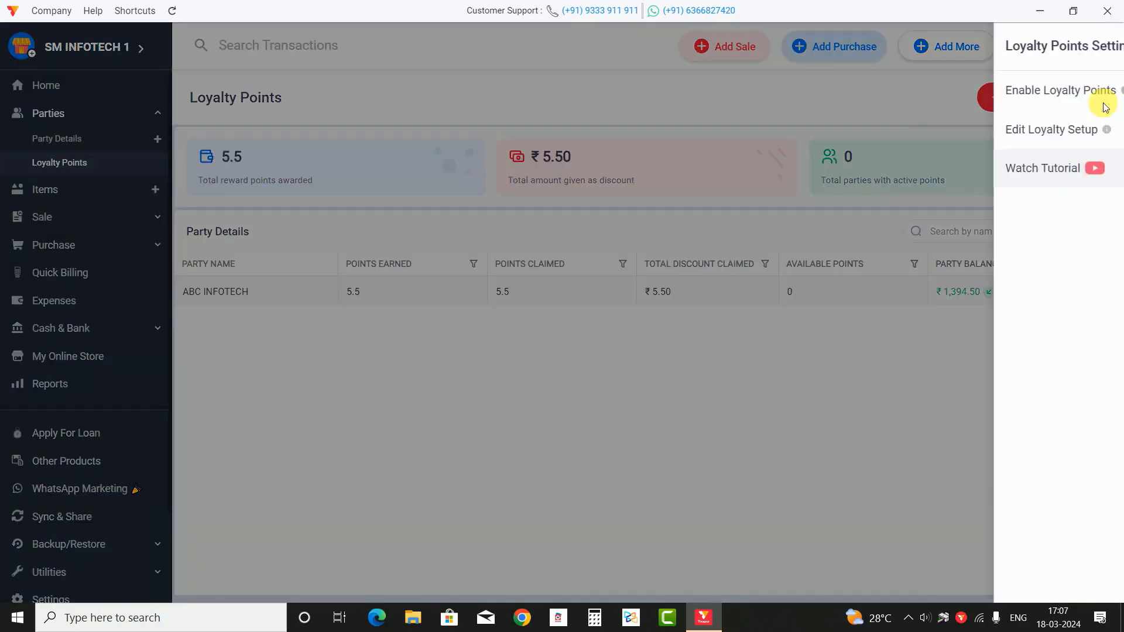
pyautogui.click(1098, 91)
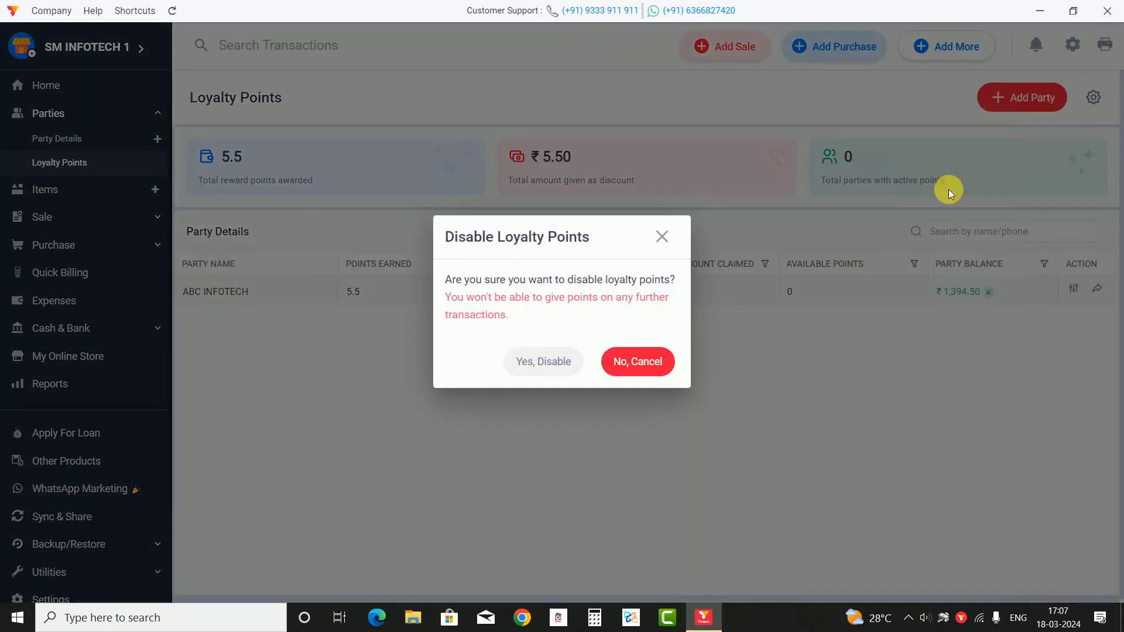
pyautogui.click(631, 361)
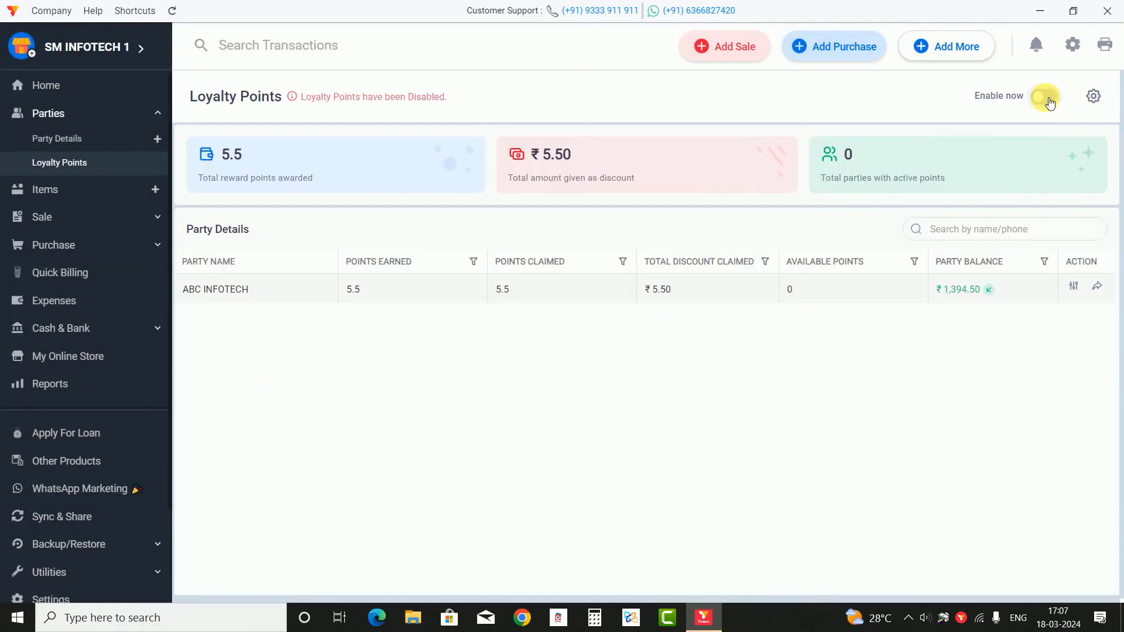
pyautogui.click(1046, 99)
# - Examine the loyalty setup's reward, point expiry and redemption settings and leave without changing them
pyautogui.click(1094, 96)
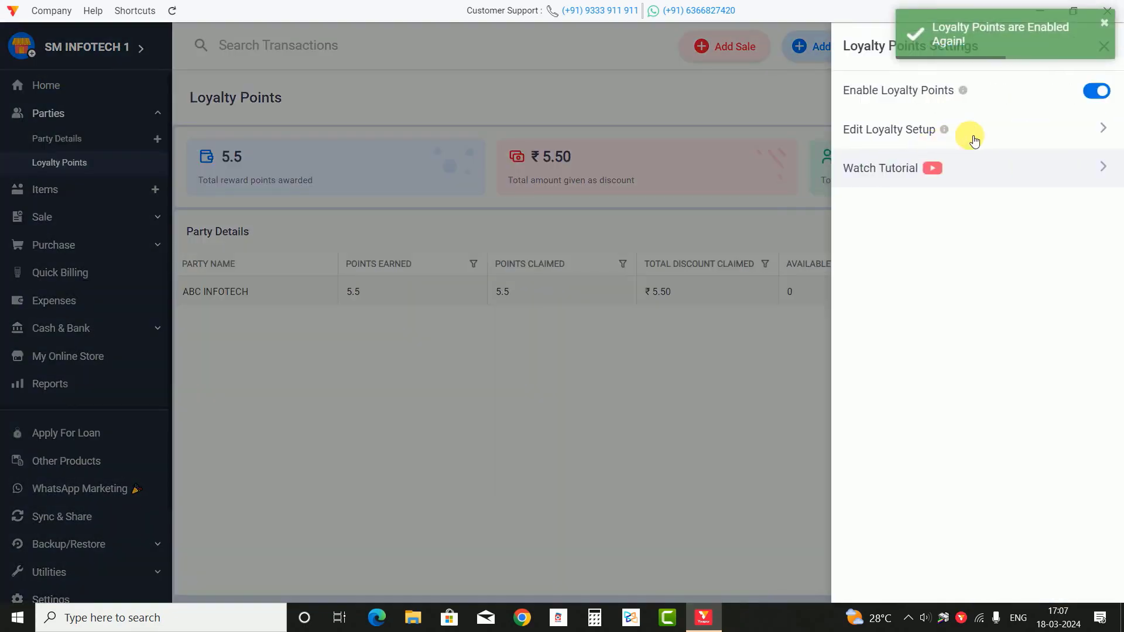
pyautogui.click(979, 134)
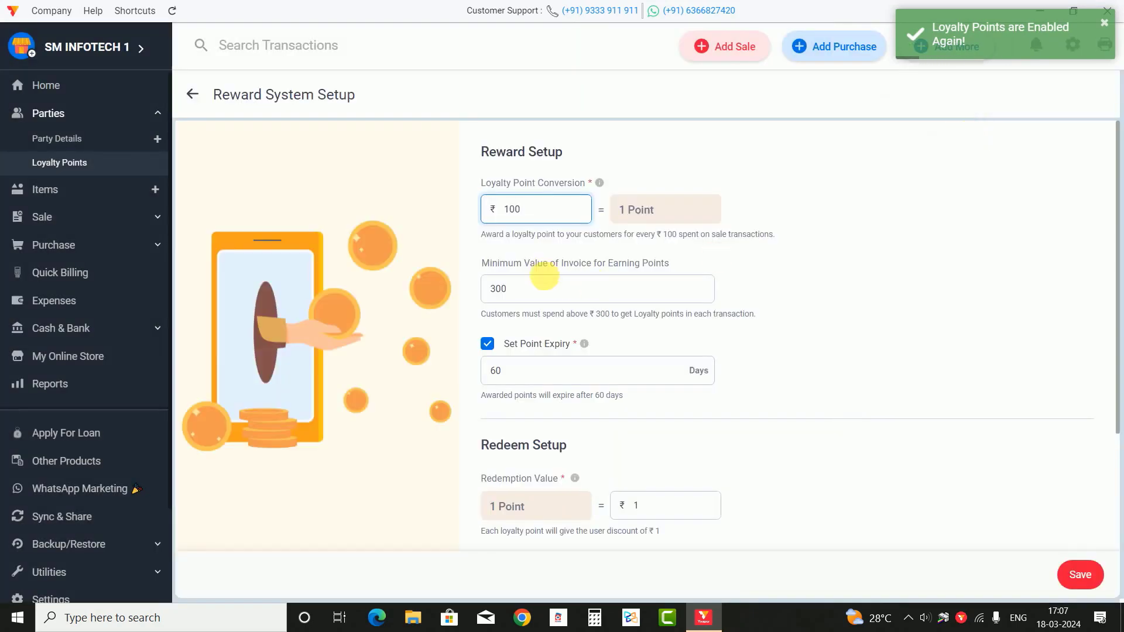
pyautogui.scroll(-3, 556, 278)
pyautogui.scroll(3, 544, 468)
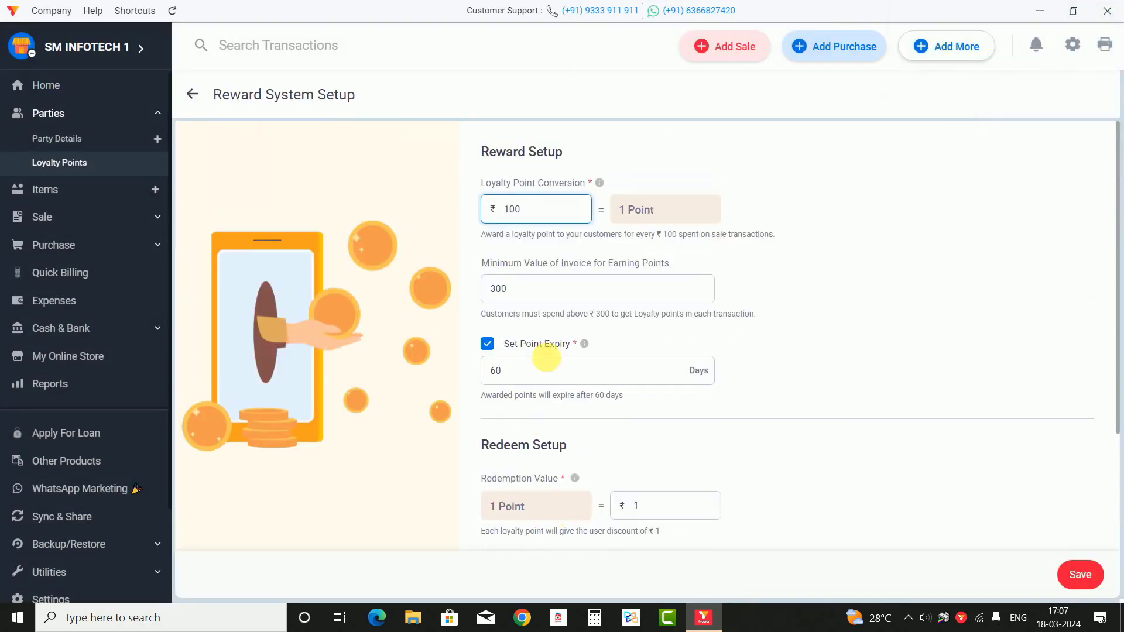
pyautogui.scroll(-3, 612, 363)
pyautogui.scroll(3, 591, 412)
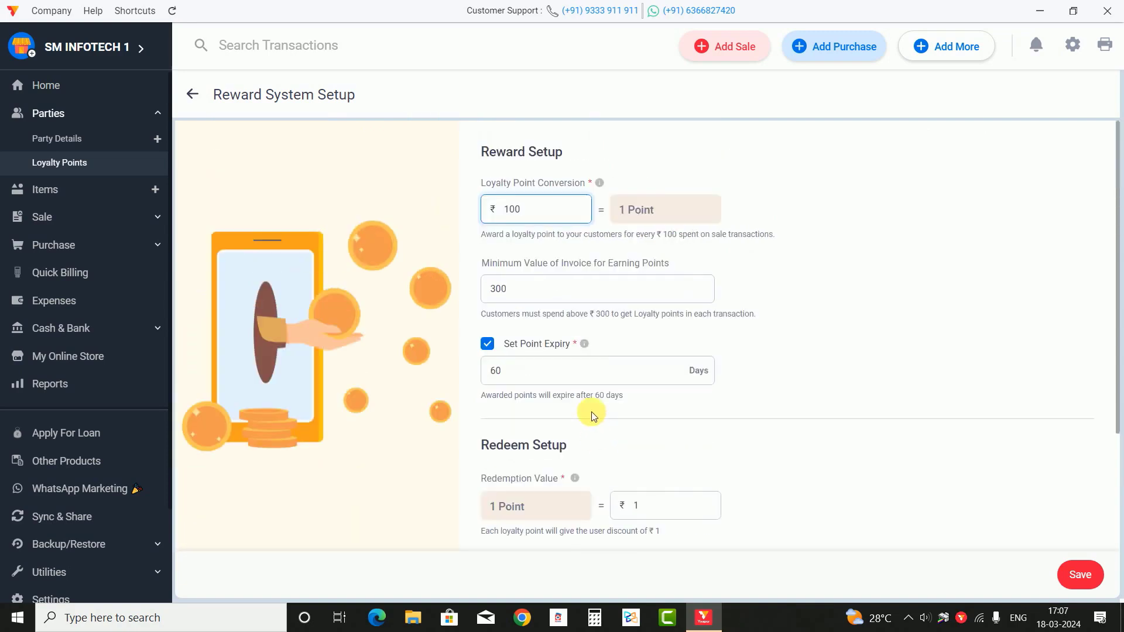
pyautogui.press('Escape')
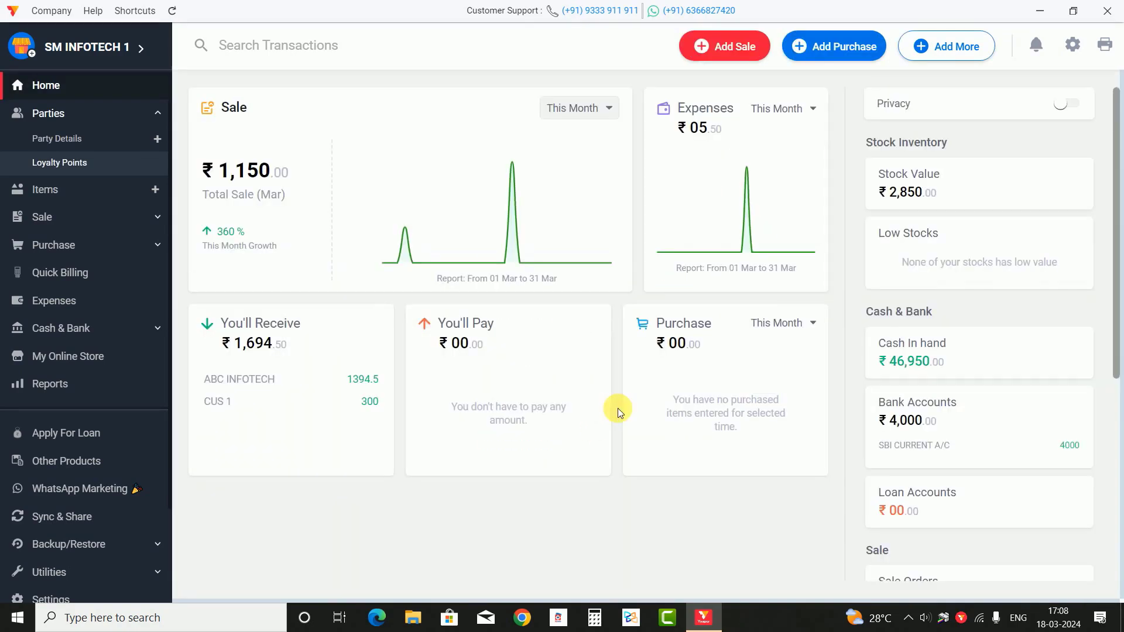